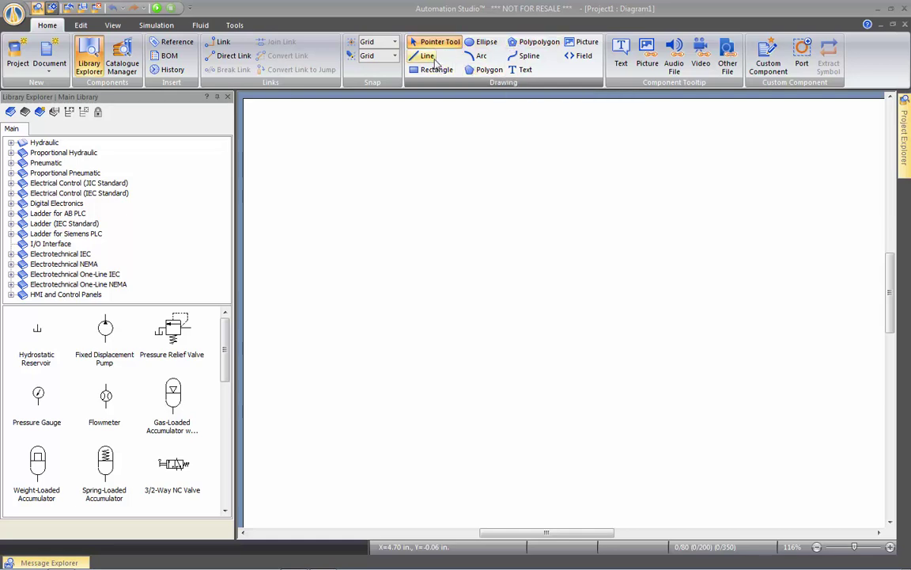
- Draw a horizontal line near the top left with a rectangle below it
{"action": "left_click", "coordinate": [427, 56]}
{"action": "left_click_drag", "start_coordinate": [276, 125], "coordinate": [420, 125]}
{"action": "left_click", "coordinate": [429, 70]}
{"action": "left_click_drag", "start_coordinate": [276, 137], "coordinate": [376, 174]}
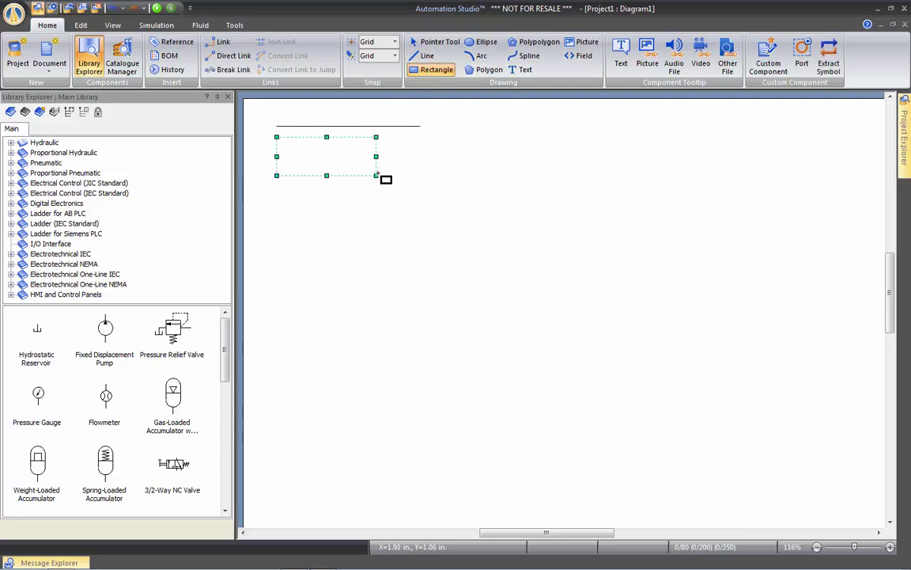
- Add a wide ellipse and a circle below the rectangle, and an arc right of the line
{"action": "left_click", "coordinate": [483, 42]}
{"action": "left_click_drag", "start_coordinate": [277, 187], "coordinate": [377, 209]}
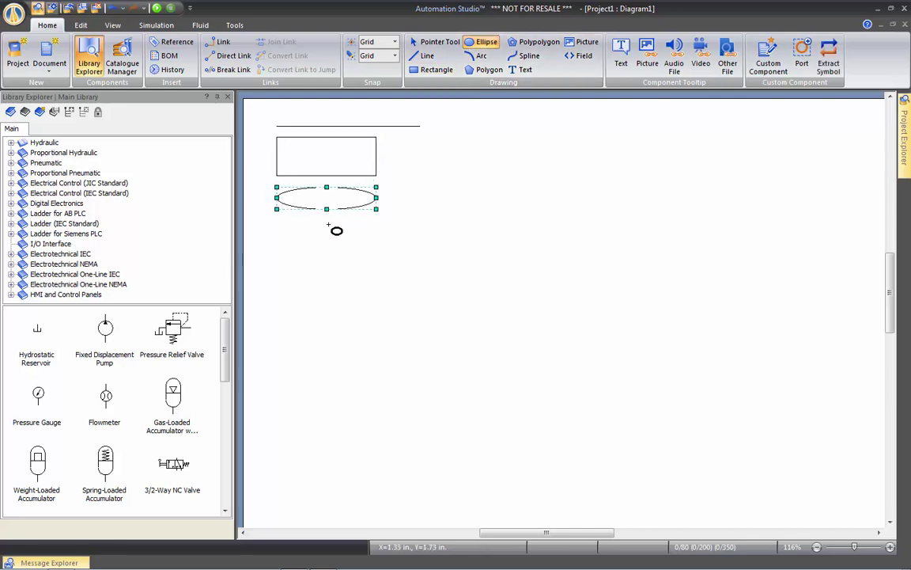
{"action": "left_click_drag", "start_coordinate": [282, 221], "coordinate": [326, 264]}
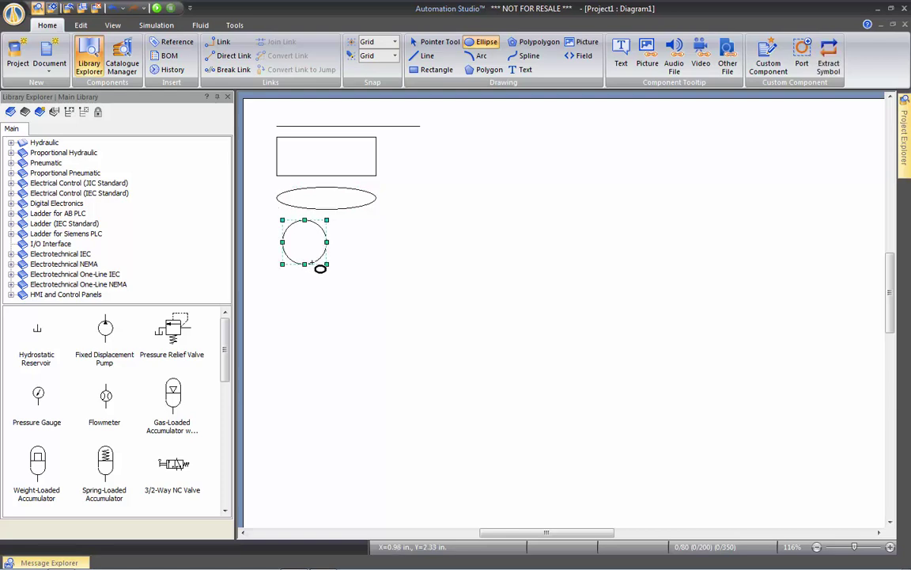
{"action": "left_click", "coordinate": [477, 56]}
{"action": "left_click_drag", "start_coordinate": [432, 127], "coordinate": [538, 115]}
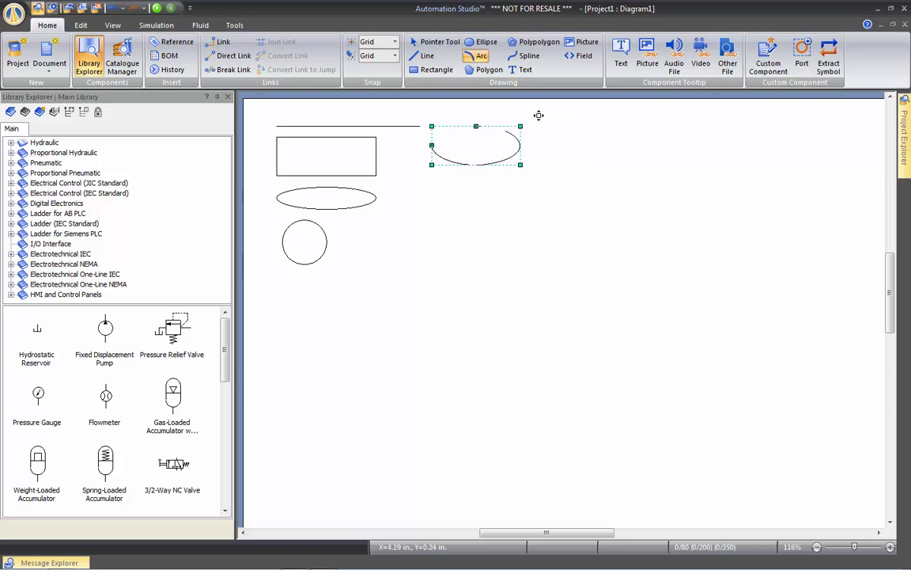
- Draw a closed five-corner house-shaped polygon to the right of the circle
{"action": "left_click", "coordinate": [484, 69]}
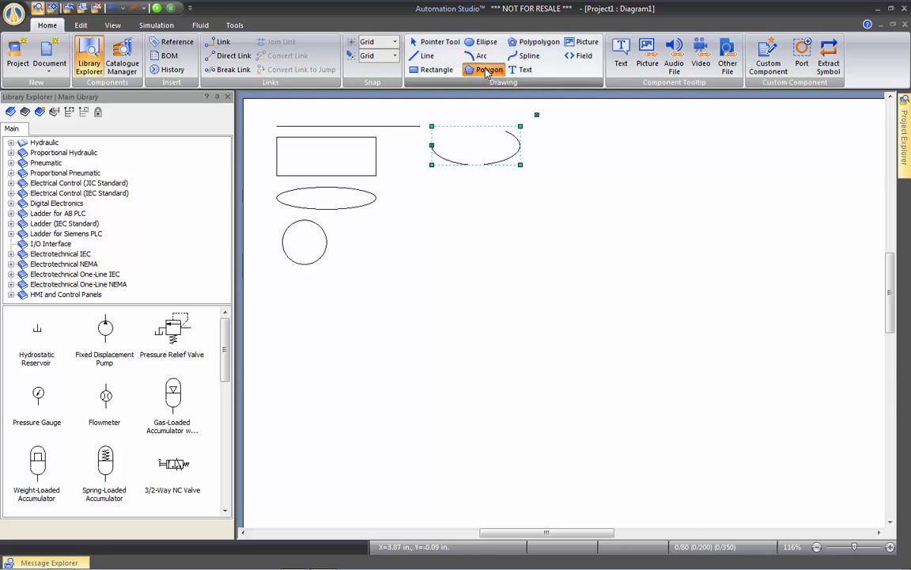
{"action": "left_click", "coordinate": [397, 258]}
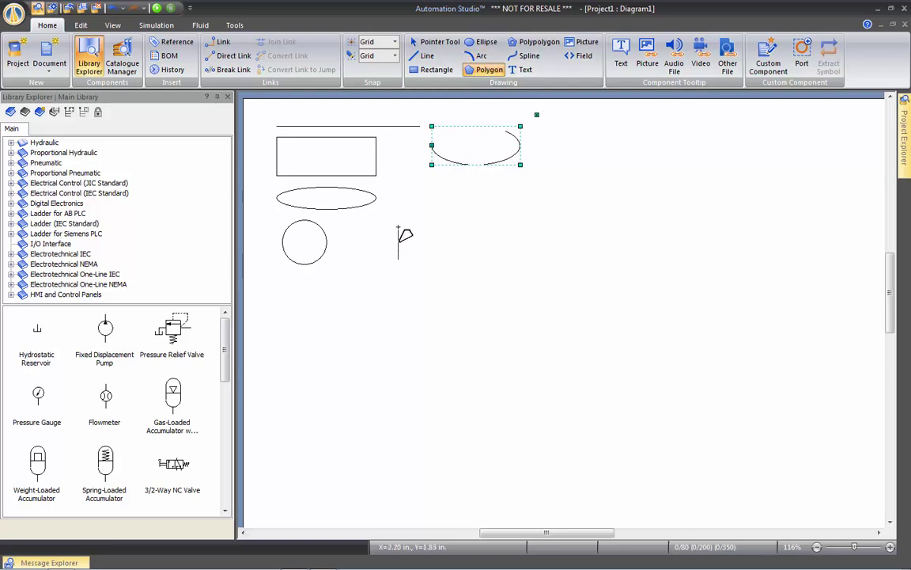
{"action": "left_click", "coordinate": [397, 227]}
{"action": "left_click", "coordinate": [432, 204]}
{"action": "left_click", "coordinate": [470, 226]}
{"action": "left_click", "coordinate": [471, 259]}
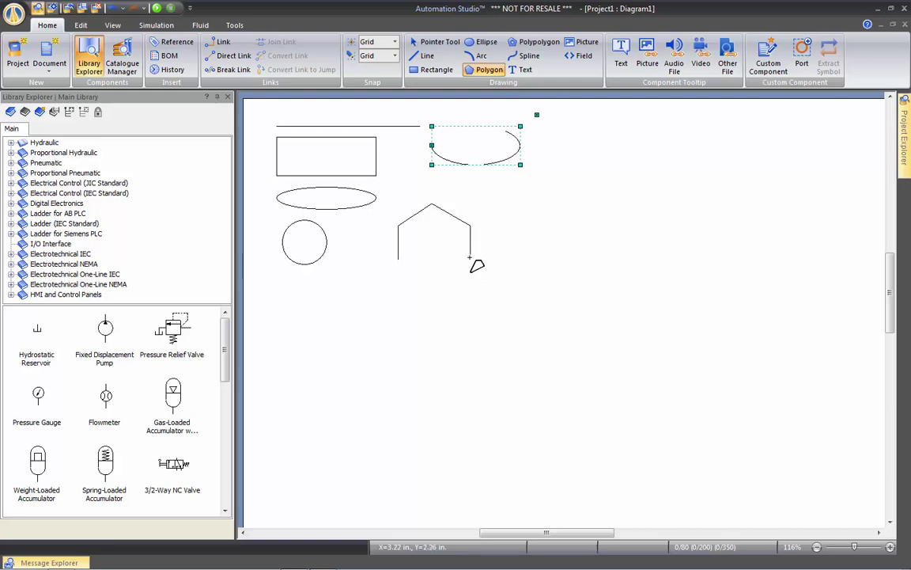
{"action": "left_click", "coordinate": [397, 259]}
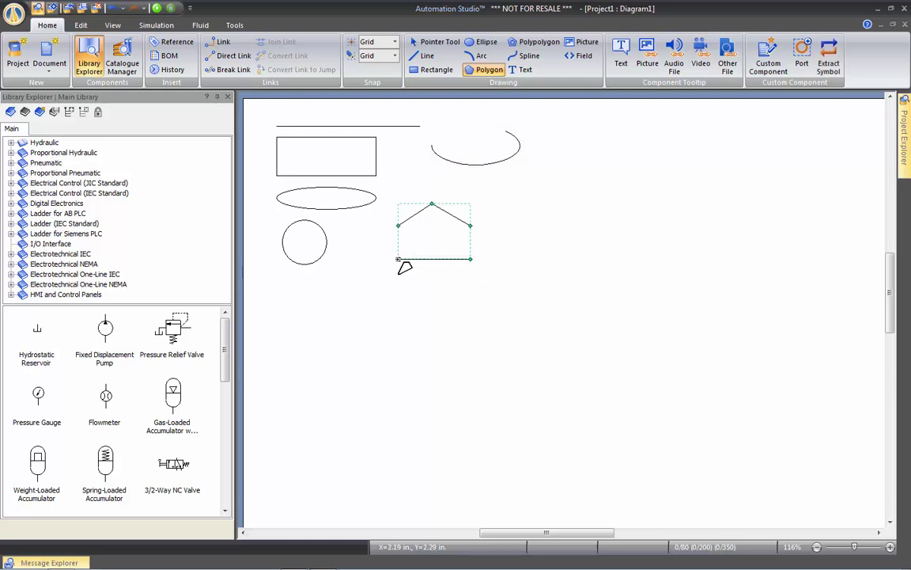
{"action": "key", "text": "Escape"}
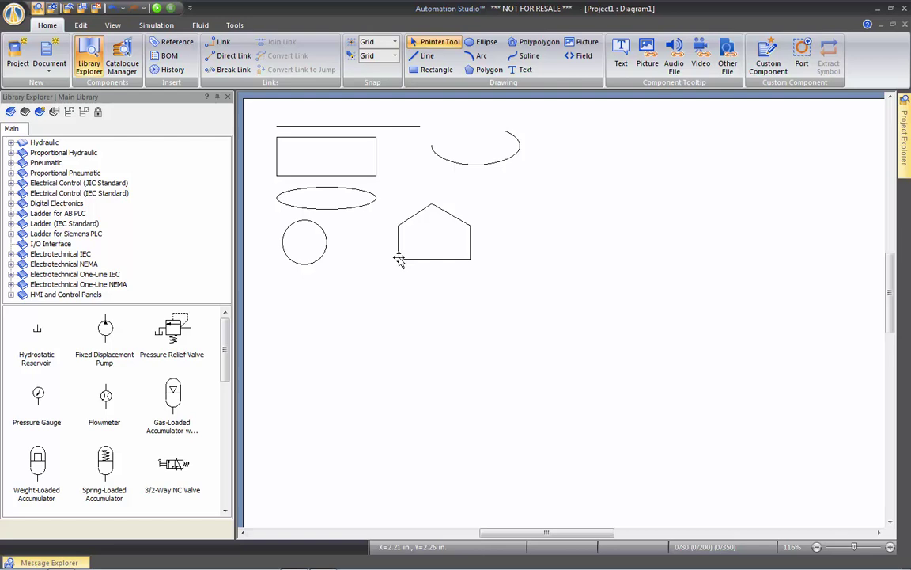
{"action": "left_click", "coordinate": [534, 45]}
- Trace the outer house-shaped outline of a polypolygon beside the first house
{"action": "left_click", "coordinate": [492, 259]}
{"action": "left_click", "coordinate": [492, 225]}
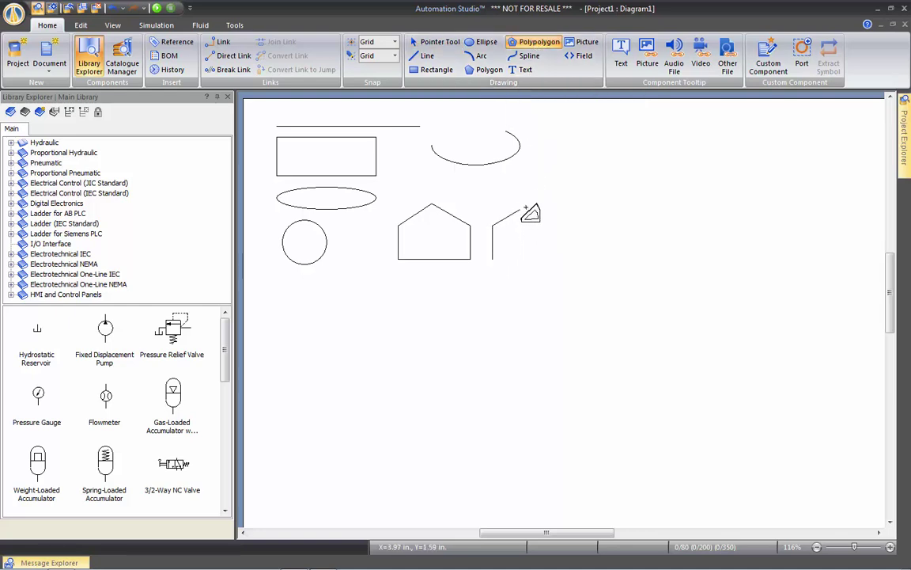
{"action": "left_click", "coordinate": [526, 205]}
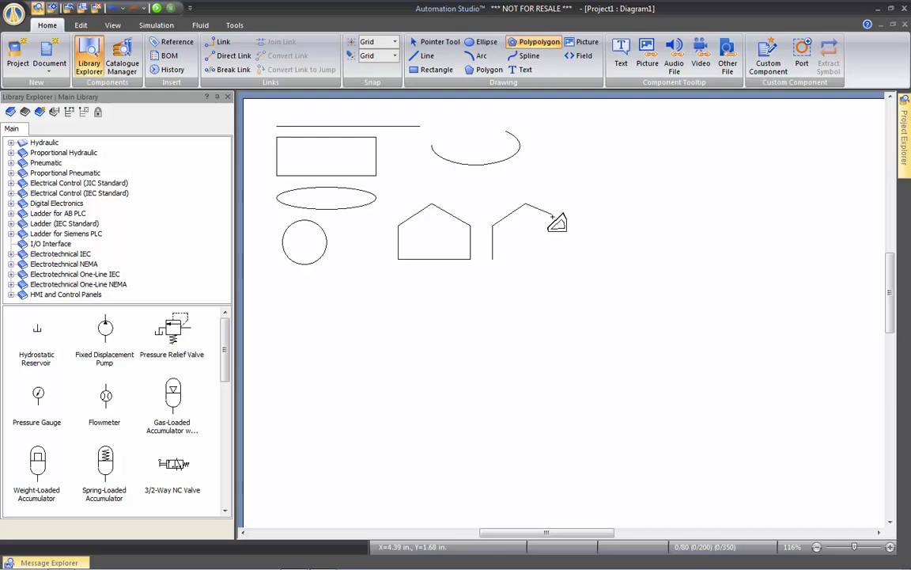
{"action": "left_click", "coordinate": [564, 224]}
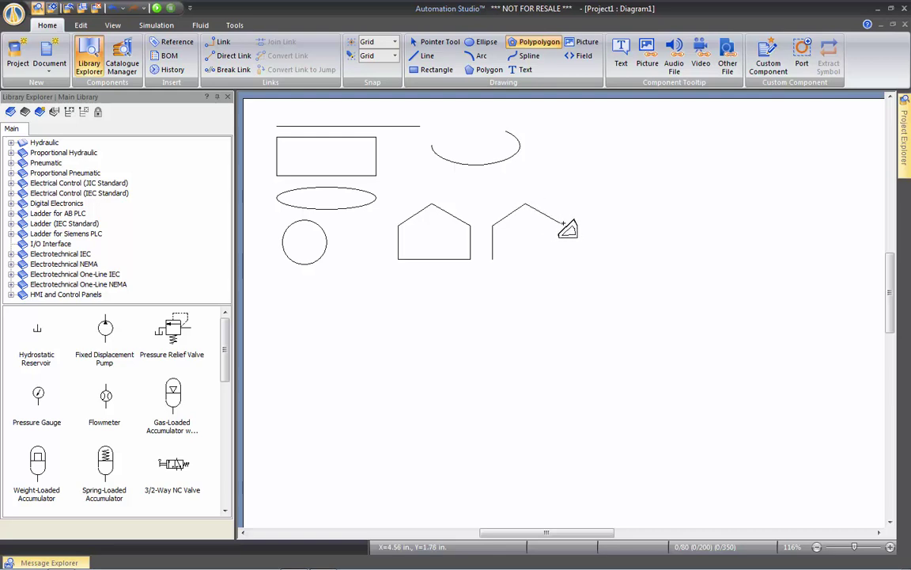
{"action": "left_click", "coordinate": [564, 254]}
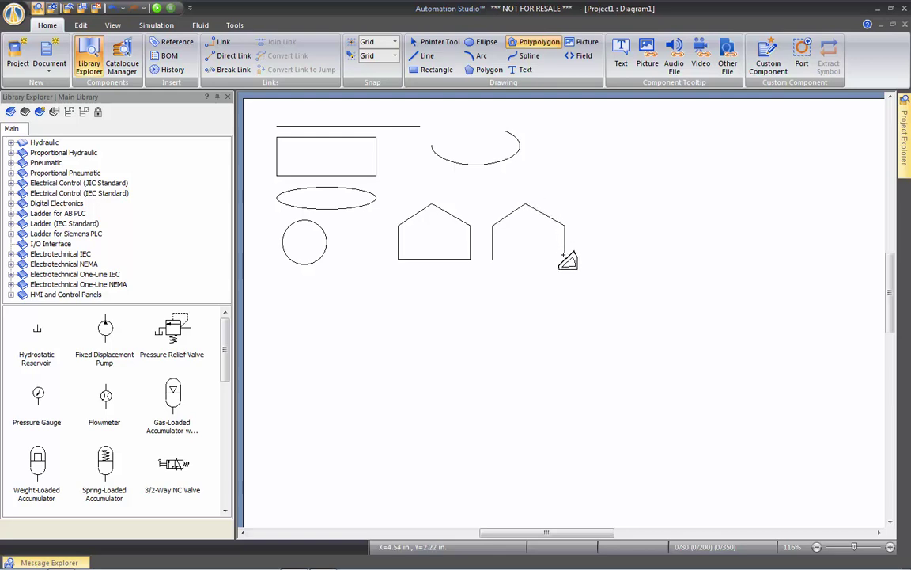
{"action": "left_click", "coordinate": [492, 259]}
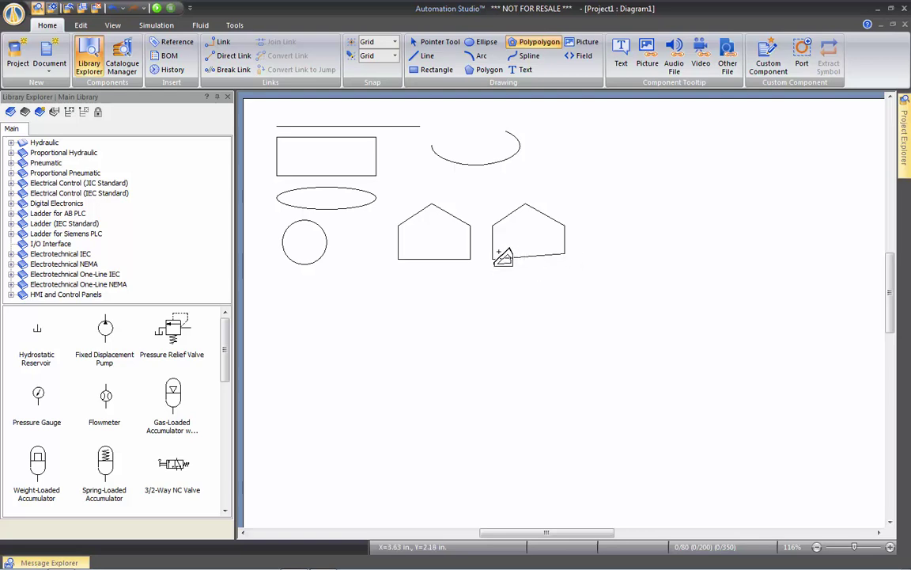
- Add the inner house outline to finish the double-outlined shape
{"action": "left_click", "coordinate": [498, 228]}
{"action": "left_click", "coordinate": [526, 210]}
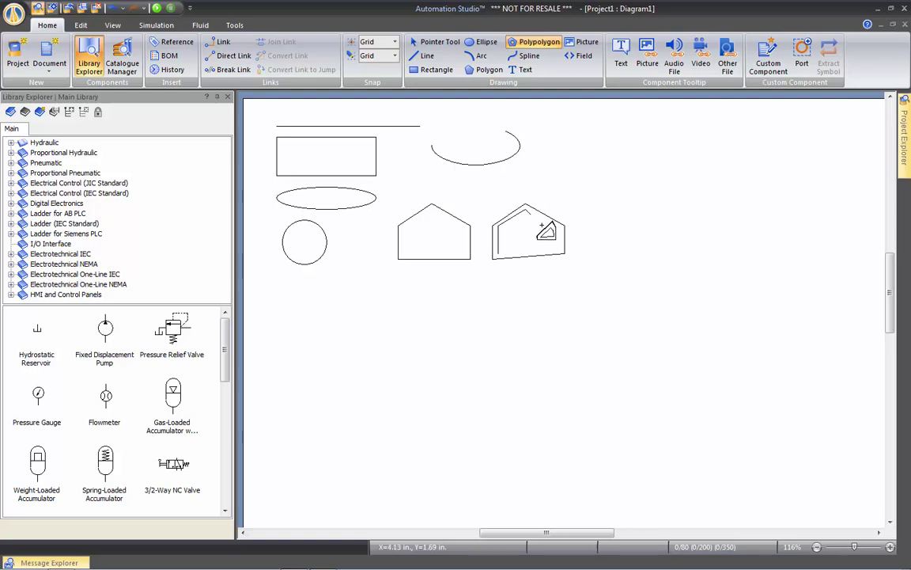
{"action": "left_click", "coordinate": [558, 227]}
{"action": "left_click", "coordinate": [560, 250]}
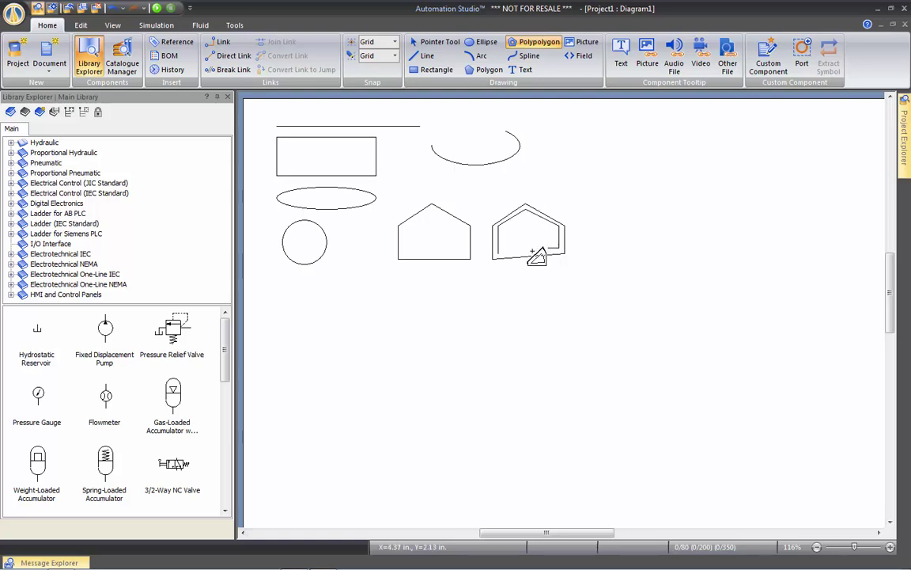
{"action": "double_click", "coordinate": [499, 255]}
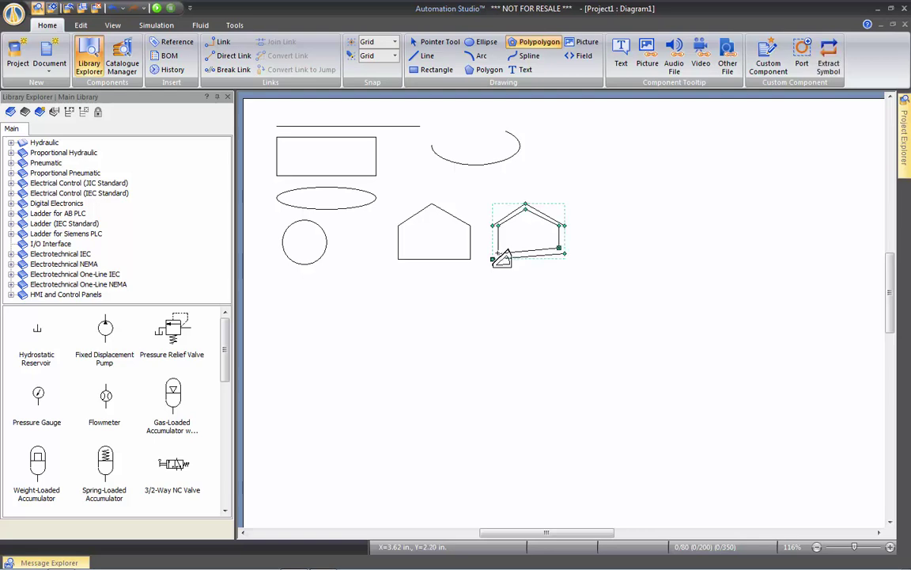
{"action": "key", "text": "Escape"}
- Nudge the double-outlined house up-left and drag a vertex to level its inner bottom edge
{"action": "left_click_drag", "start_coordinate": [541, 254], "coordinate": [538, 246]}
{"action": "scroll", "coordinate": [553, 243], "scroll_direction": "up", "scroll_amount": 4}
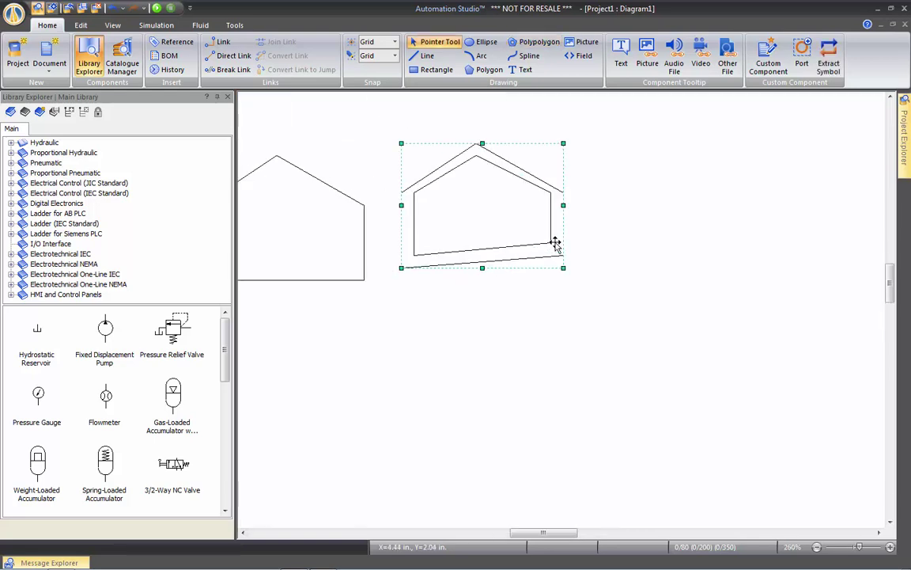
{"action": "left_click", "coordinate": [536, 42]}
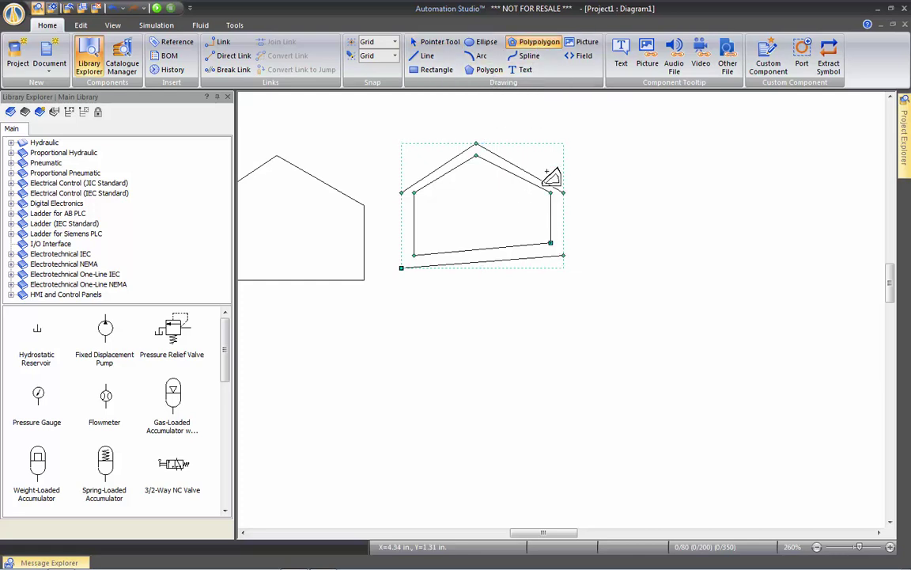
{"action": "mouse_move", "coordinate": [563, 253]}
{"action": "left_mouse_down"}
{"action": "mouse_move", "coordinate": [552, 244]}
{"action": "mouse_move", "coordinate": [550, 255]}
{"action": "left_mouse_up"}
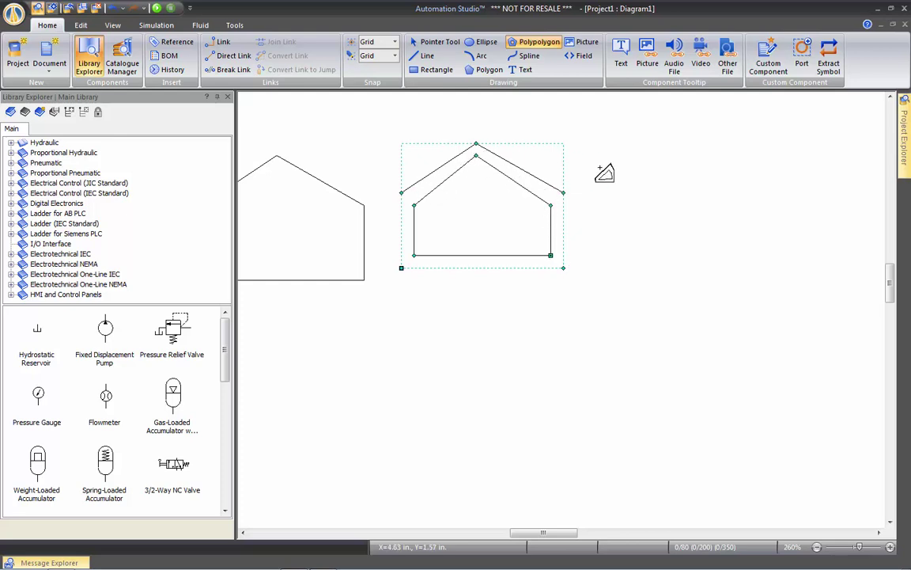
{"action": "key", "text": "Escape"}
{"action": "scroll", "coordinate": [557, 256], "scroll_direction": "down", "scroll_amount": 2}
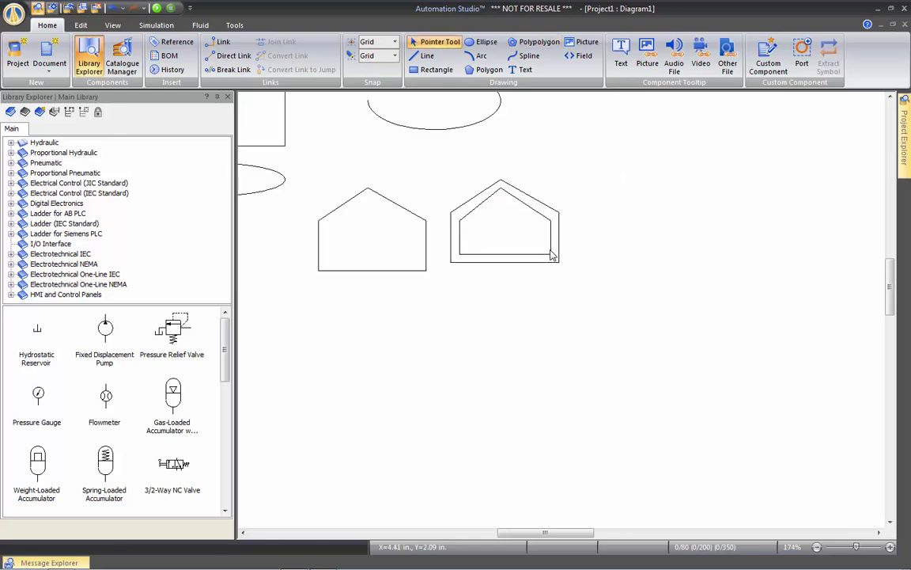
{"action": "scroll", "coordinate": [552, 256], "scroll_direction": "down", "scroll_amount": 2}
{"action": "left_click", "coordinate": [529, 55]}
- Draw a wavy spline curve at the upper right and raise its middle dip
{"action": "left_click", "coordinate": [550, 133]}
{"action": "left_click", "coordinate": [600, 123]}
{"action": "left_click", "coordinate": [599, 165]}
{"action": "left_click", "coordinate": [654, 139]}
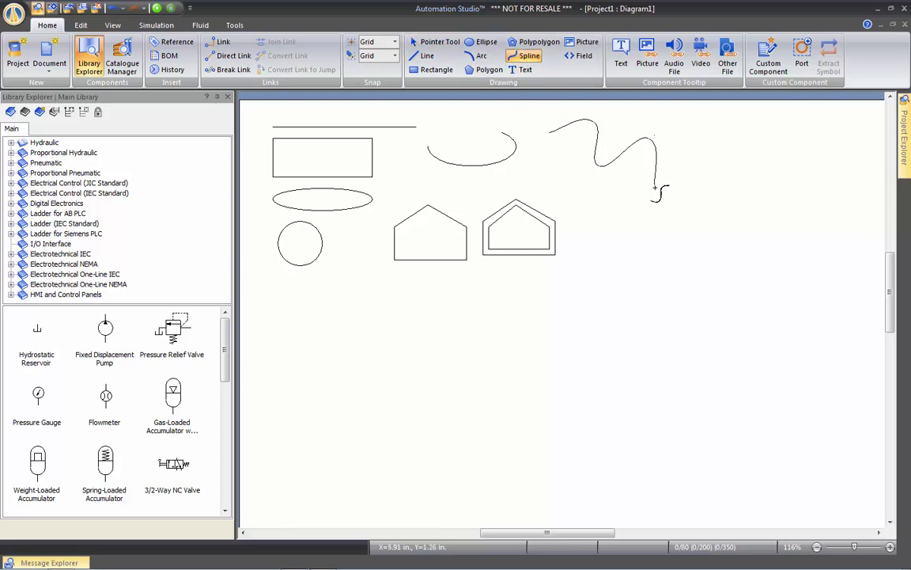
{"action": "double_click", "coordinate": [655, 188]}
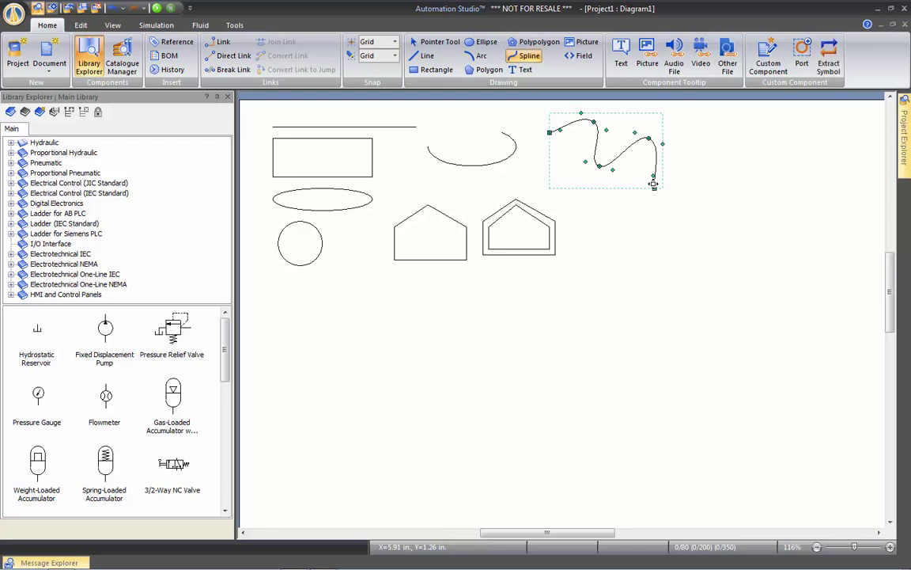
{"action": "left_click_drag", "start_coordinate": [598, 164], "coordinate": [605, 149]}
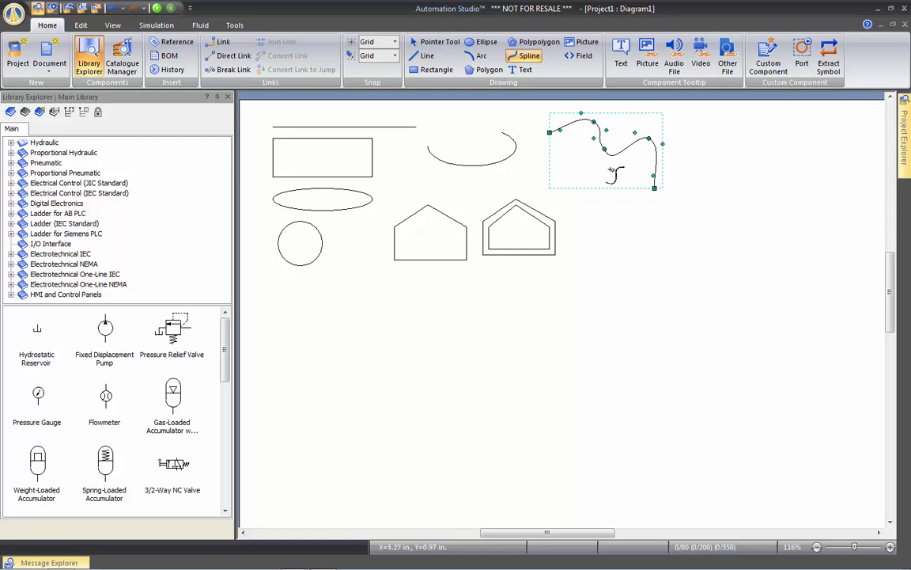
{"action": "key", "text": "Escape"}
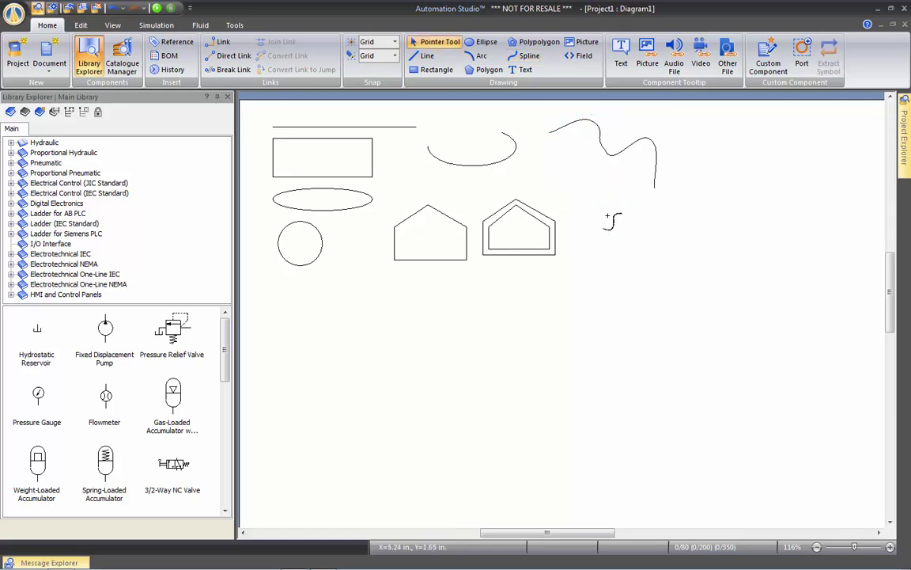
- Add the text label 'Automation Studio' below the curve
{"action": "left_click", "coordinate": [526, 71]}
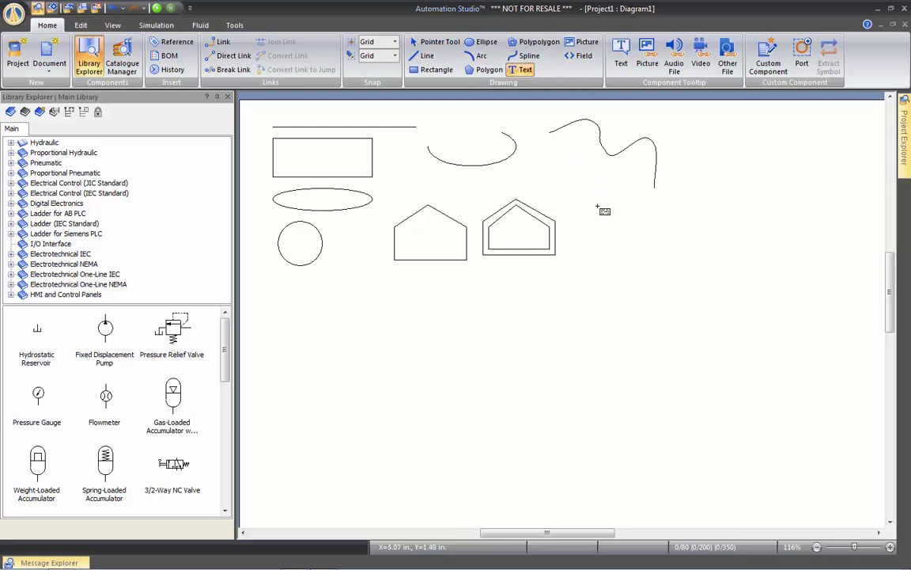
{"action": "left_click_drag", "start_coordinate": [578, 215], "coordinate": [726, 251]}
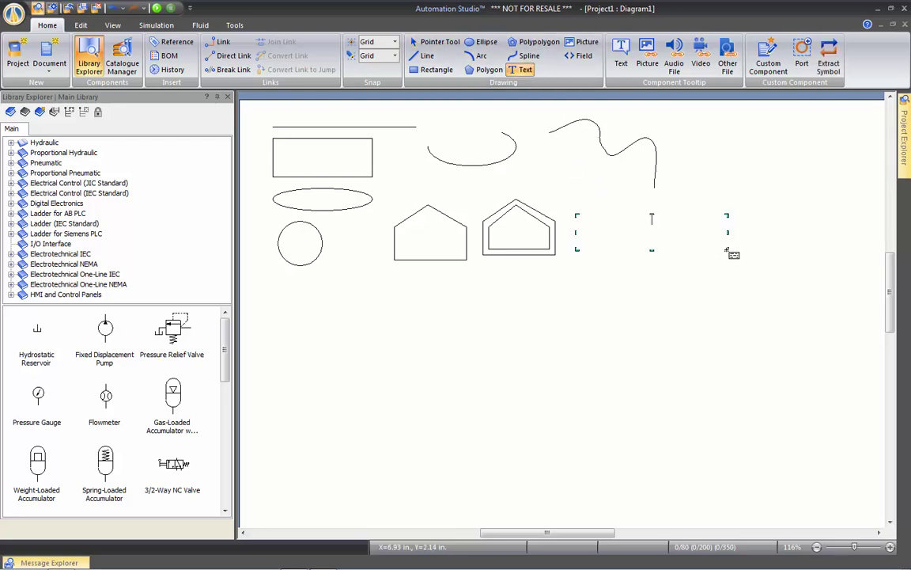
{"action": "type", "text": "Automation Studio"}
{"action": "left_click", "coordinate": [589, 202]}
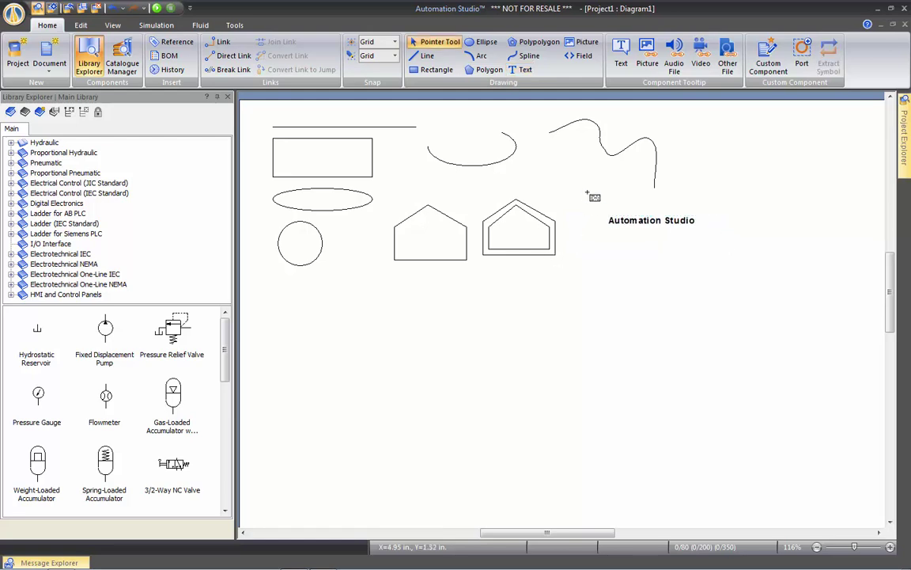
{"action": "left_click", "coordinate": [585, 45]}
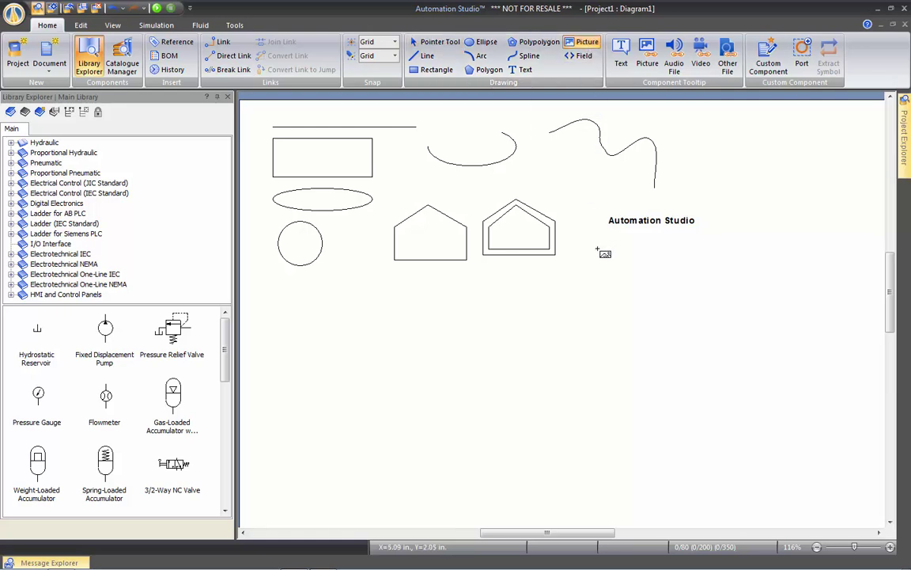
- Insert the Press.jpg photo into an area marked below the label
{"action": "left_click_drag", "start_coordinate": [583, 245], "coordinate": [633, 281]}
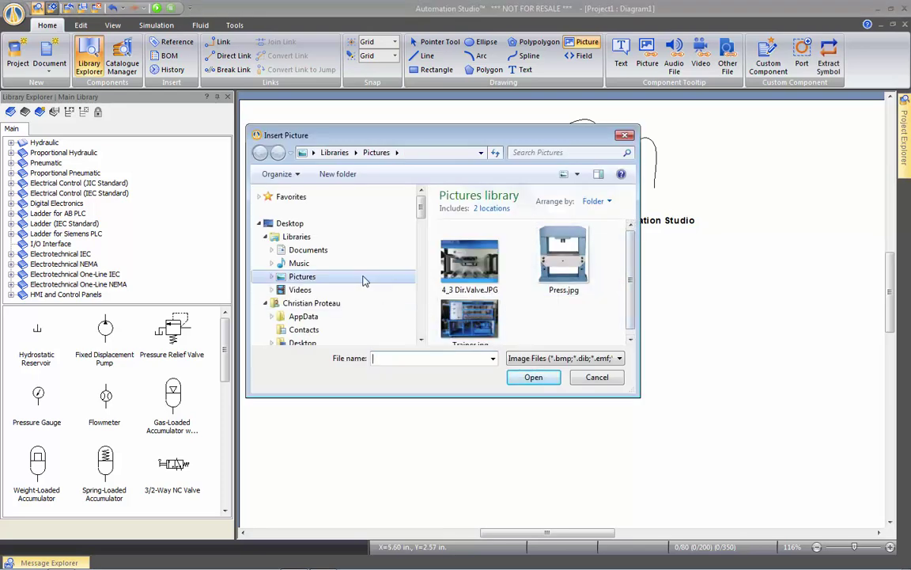
{"action": "double_click", "coordinate": [566, 266]}
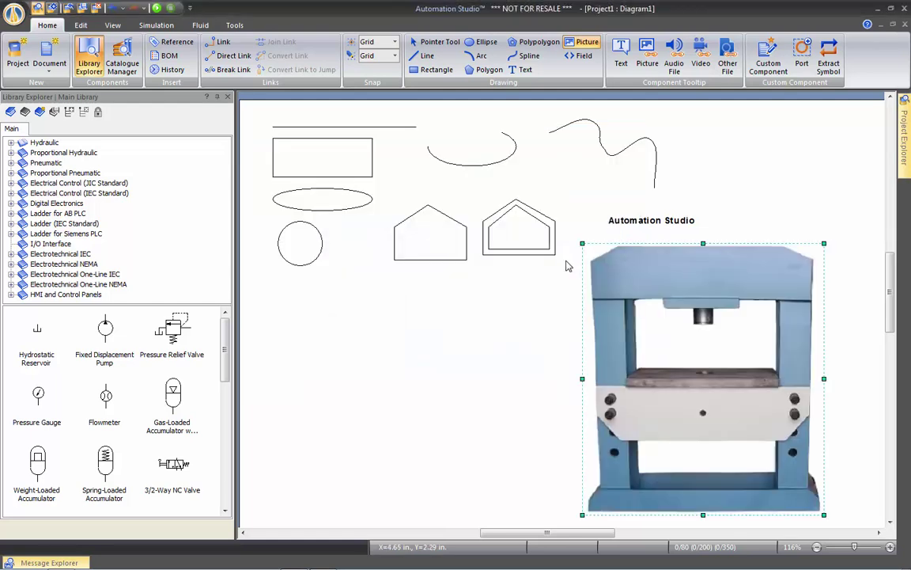
{"action": "key", "text": "Escape"}
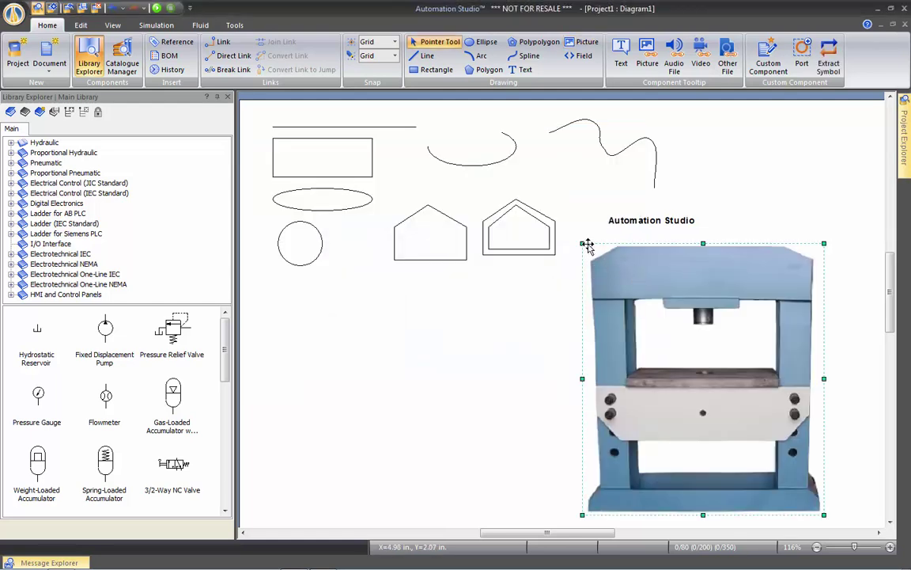
- Shrink the press photo and place it at the diagram's top right
{"action": "left_click_drag", "start_coordinate": [586, 246], "coordinate": [685, 357]}
{"action": "left_click_drag", "start_coordinate": [712, 415], "coordinate": [755, 181]}
{"action": "left_click", "coordinate": [653, 315]}
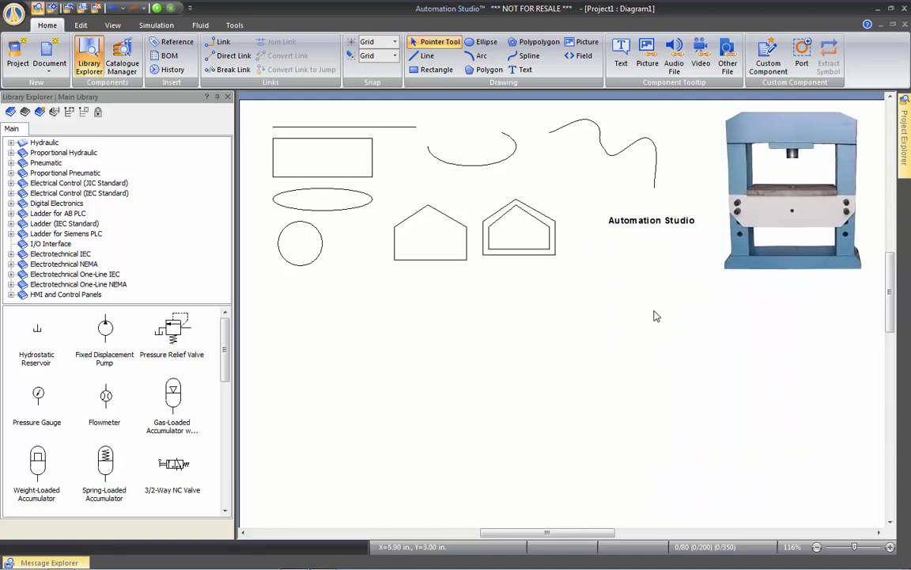
- Add a Current Project > Created on field below the title, showing 7/16/2015 11:18:49 AM
{"action": "left_click", "coordinate": [576, 58]}
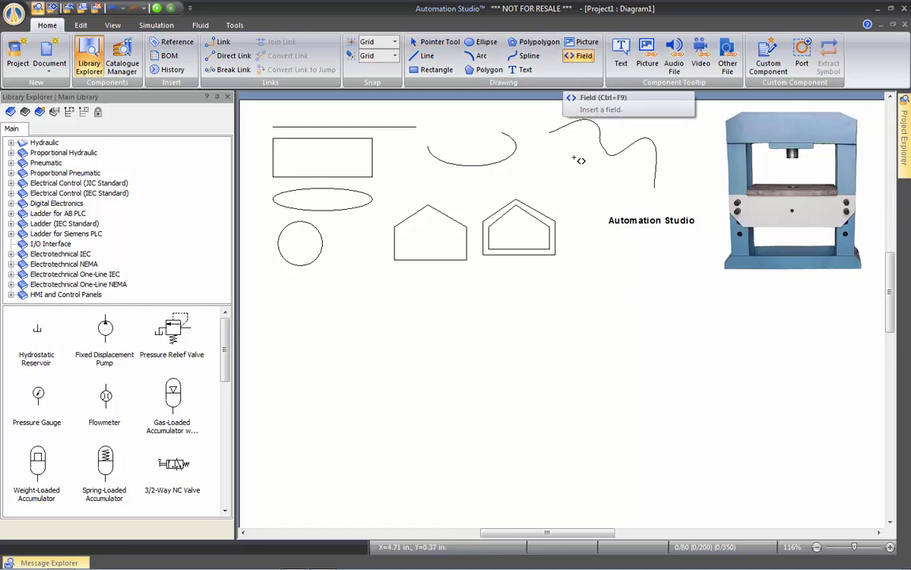
{"action": "left_click_drag", "start_coordinate": [566, 250], "coordinate": [705, 267]}
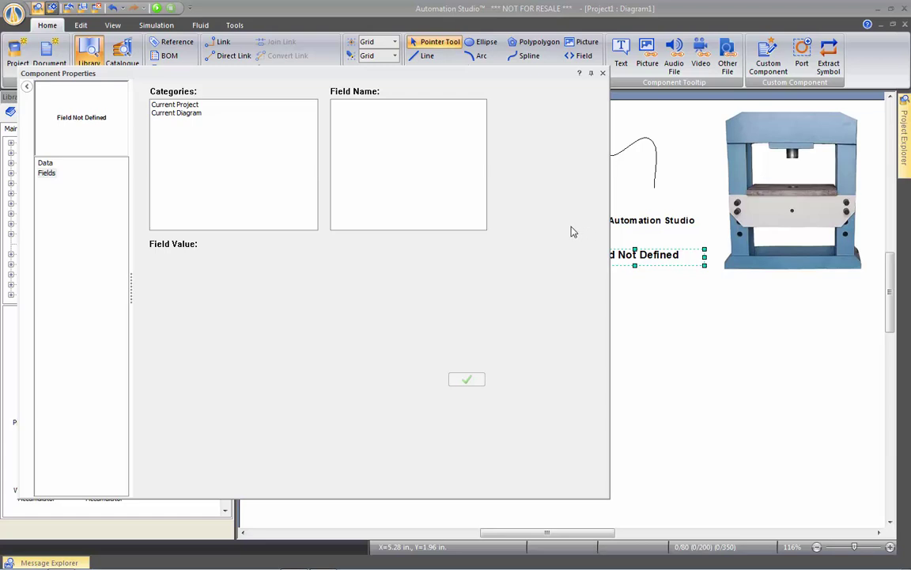
{"action": "left_click", "coordinate": [178, 104]}
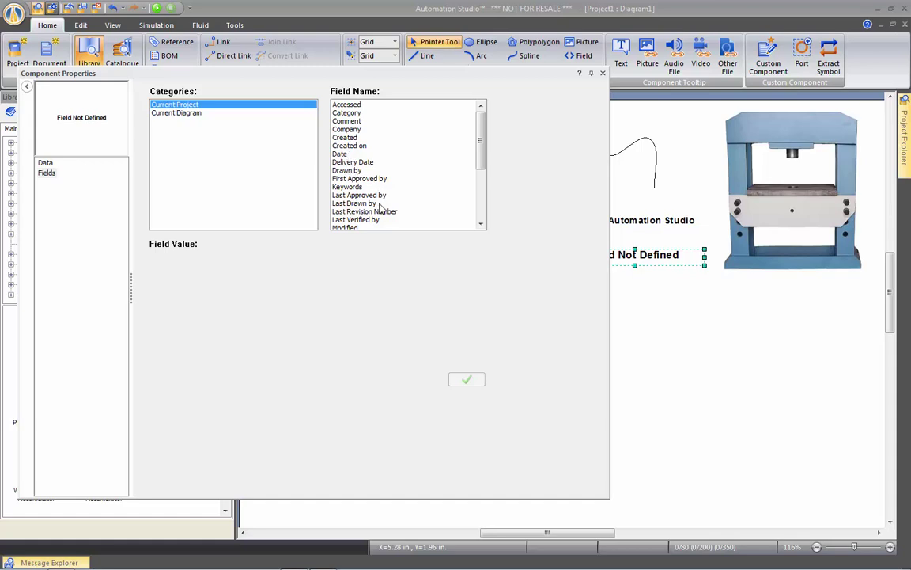
{"action": "left_click", "coordinate": [357, 148]}
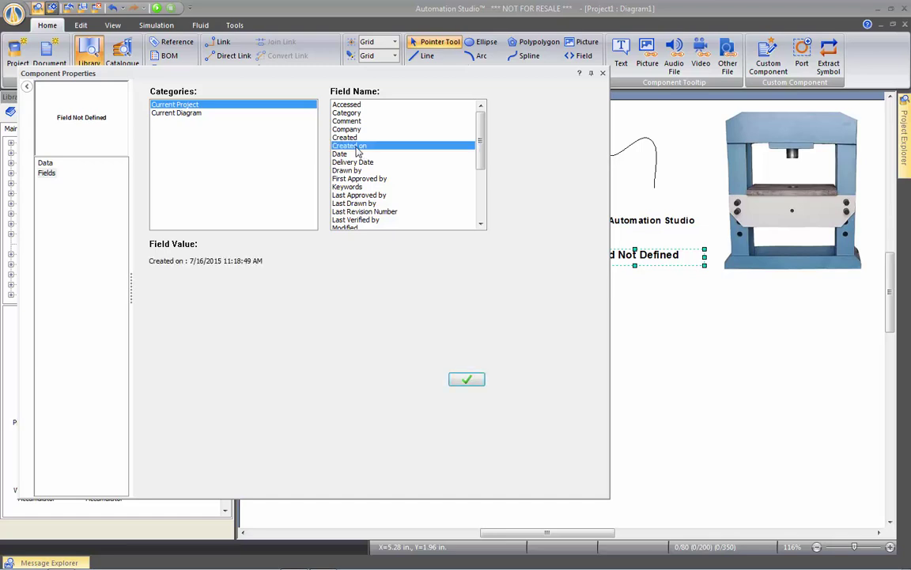
{"action": "left_click", "coordinate": [467, 380]}
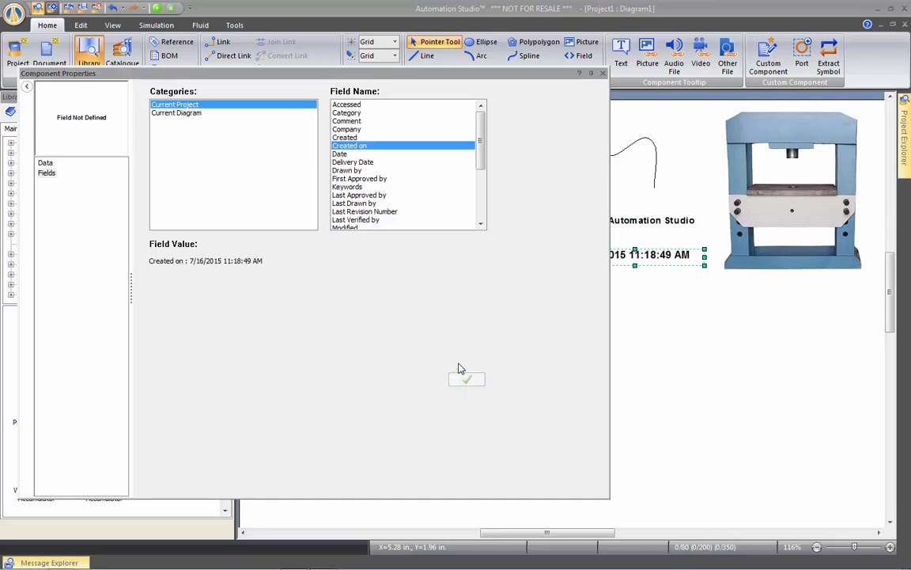
{"action": "left_click", "coordinate": [602, 74]}
{"action": "left_click", "coordinate": [619, 303]}
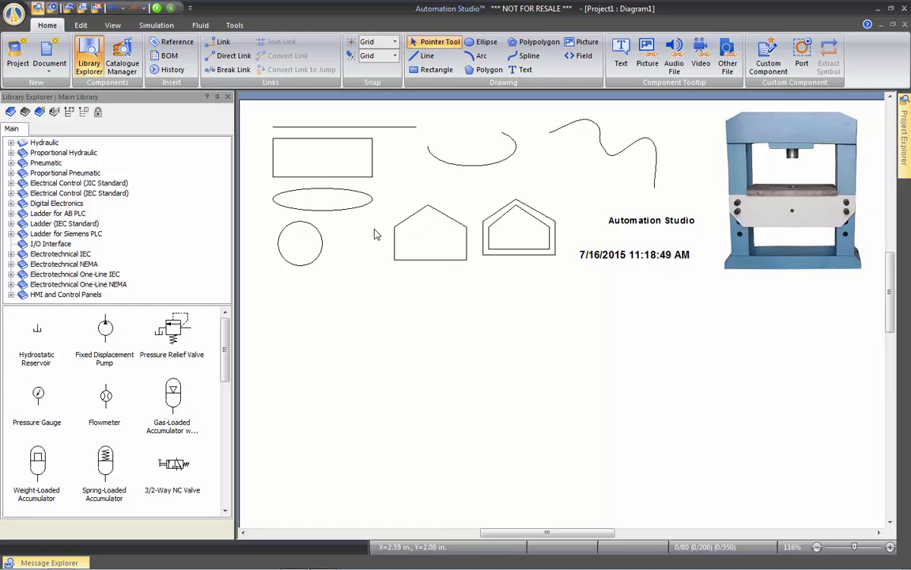
- Change Drawing Snap from Grid to 1/20
{"action": "left_click", "coordinate": [395, 60]}
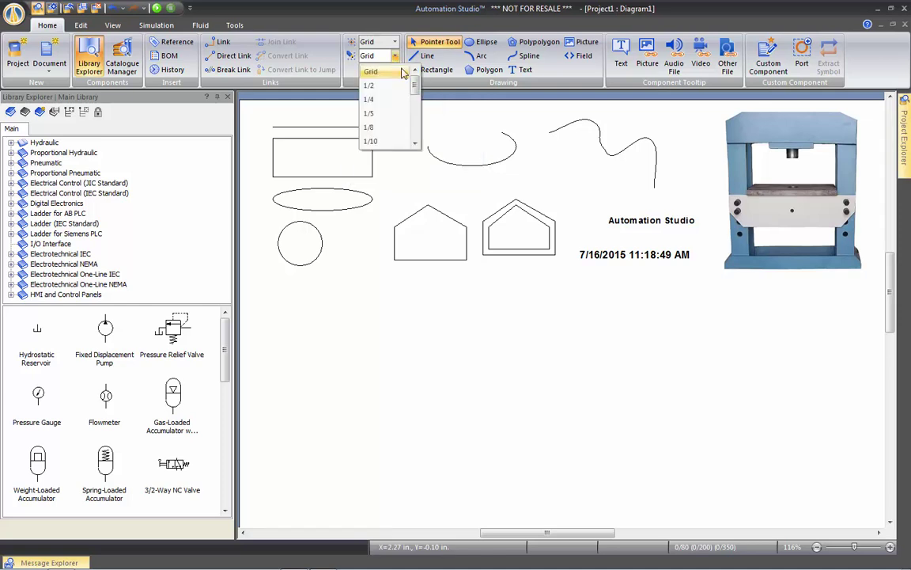
{"action": "scroll", "coordinate": [380, 119], "scroll_direction": "down", "scroll_amount": 3}
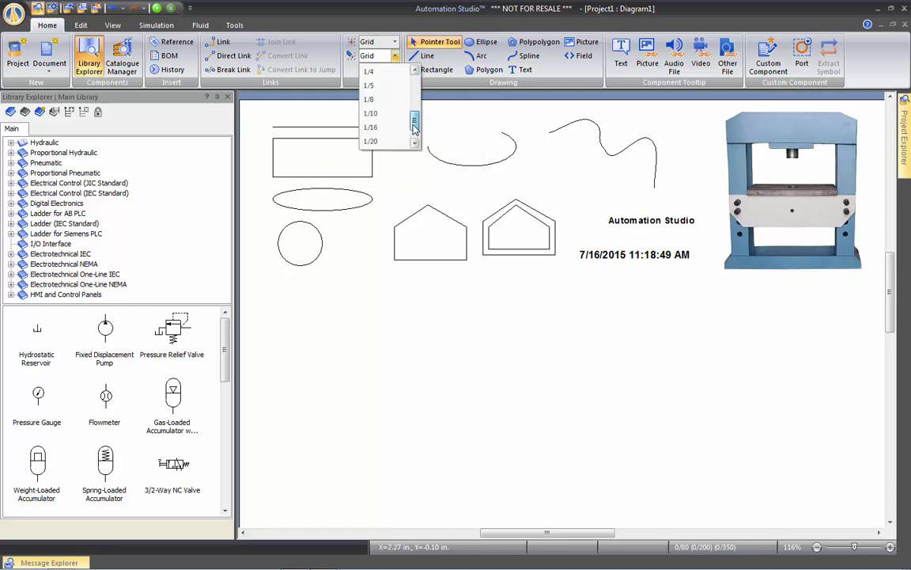
{"action": "left_click", "coordinate": [372, 142]}
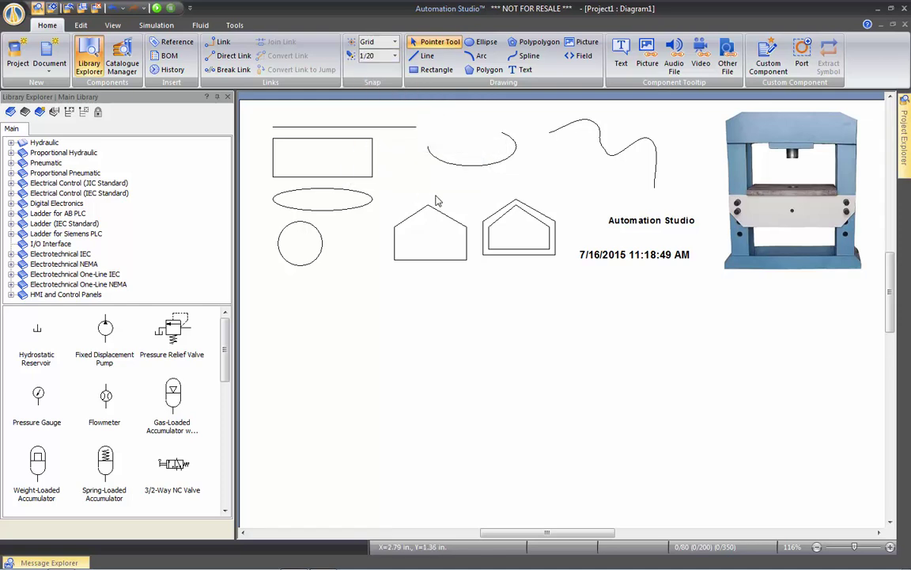
- Draw an irregular polygon with a wavy edge above the plain house shape
{"action": "scroll", "coordinate": [436, 200], "scroll_direction": "up", "scroll_amount": 5}
{"action": "left_click", "coordinate": [484, 69]}
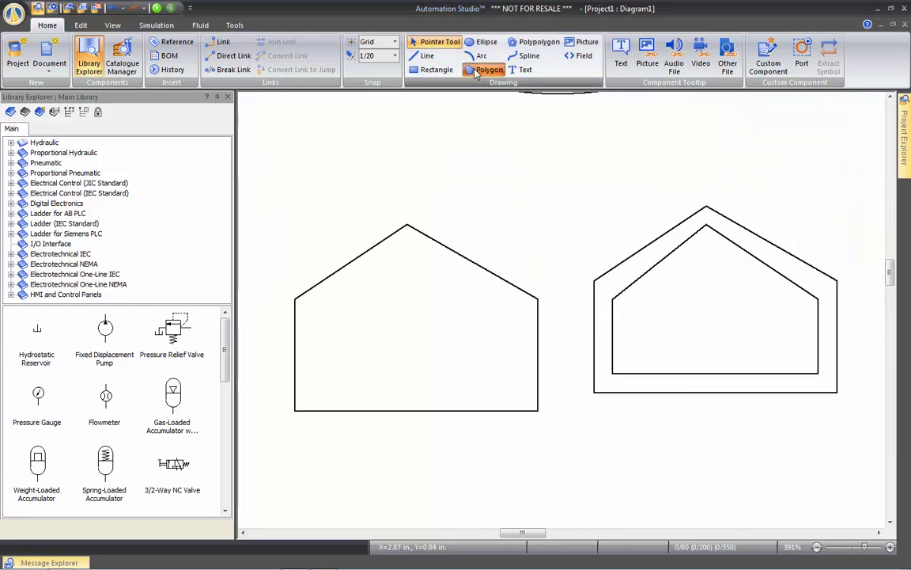
{"action": "left_click", "coordinate": [373, 194]}
{"action": "left_click_drag", "start_coordinate": [387, 153], "coordinate": [422, 153]}
{"action": "mouse_move", "coordinate": [424, 167]}
{"action": "left_mouse_down"}
{"action": "mouse_move", "coordinate": [427, 200]}
{"action": "mouse_move", "coordinate": [458, 203]}
{"action": "mouse_move", "coordinate": [480, 166]}
{"action": "mouse_move", "coordinate": [495, 161]}
{"action": "mouse_move", "coordinate": [518, 264]}
{"action": "mouse_move", "coordinate": [553, 142]}
{"action": "mouse_move", "coordinate": [536, 131]}
{"action": "mouse_move", "coordinate": [363, 119]}
{"action": "mouse_move", "coordinate": [371, 196]}
{"action": "left_mouse_up"}
- Set Drawing Snap back to Grid, discard a stray polygon, and reframe the view on all drawings
{"action": "left_click", "coordinate": [394, 55]}
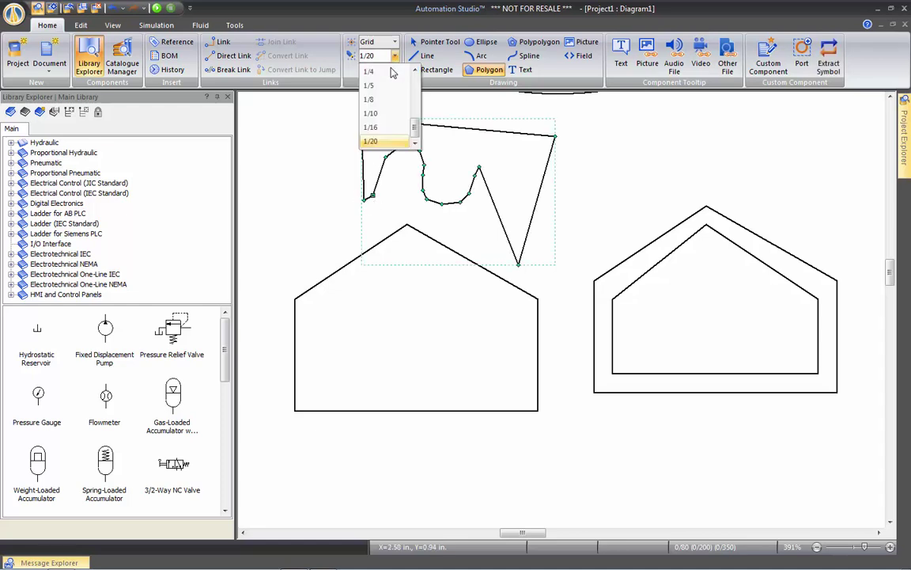
{"action": "left_click_drag", "start_coordinate": [415, 123], "coordinate": [415, 79]}
{"action": "left_click", "coordinate": [370, 71]}
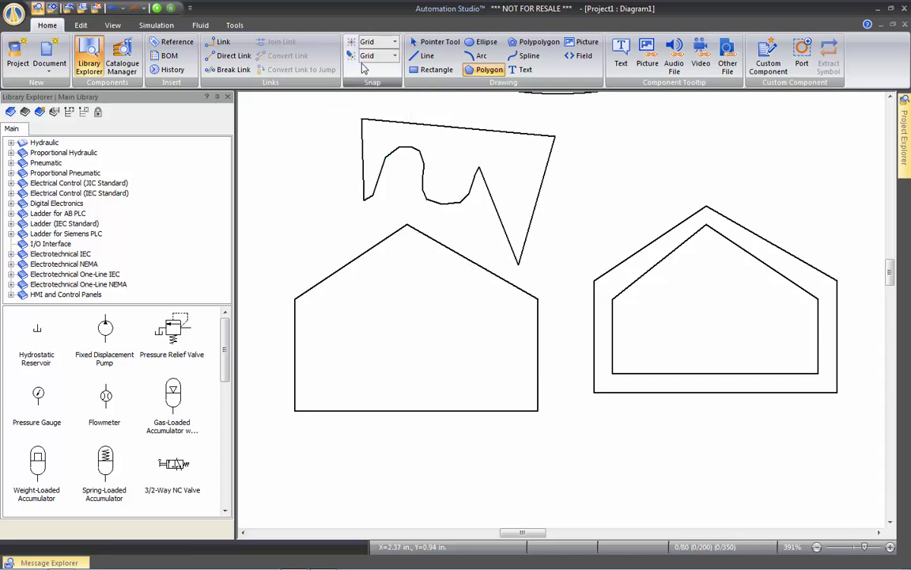
{"action": "left_click", "coordinate": [257, 128]}
{"action": "left_click", "coordinate": [258, 152]}
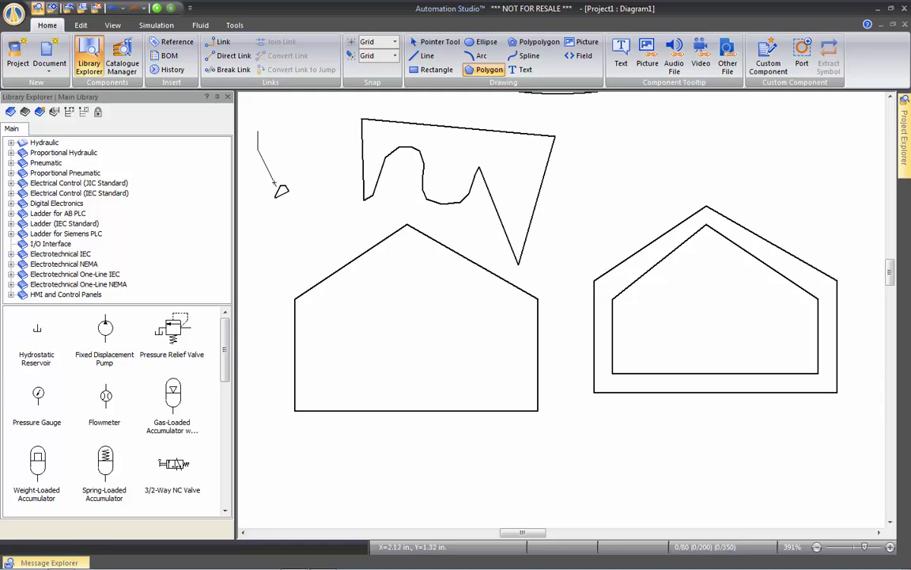
{"action": "key", "text": "Escape"}
{"action": "scroll", "coordinate": [281, 181], "scroll_direction": "down", "scroll_amount": 5}
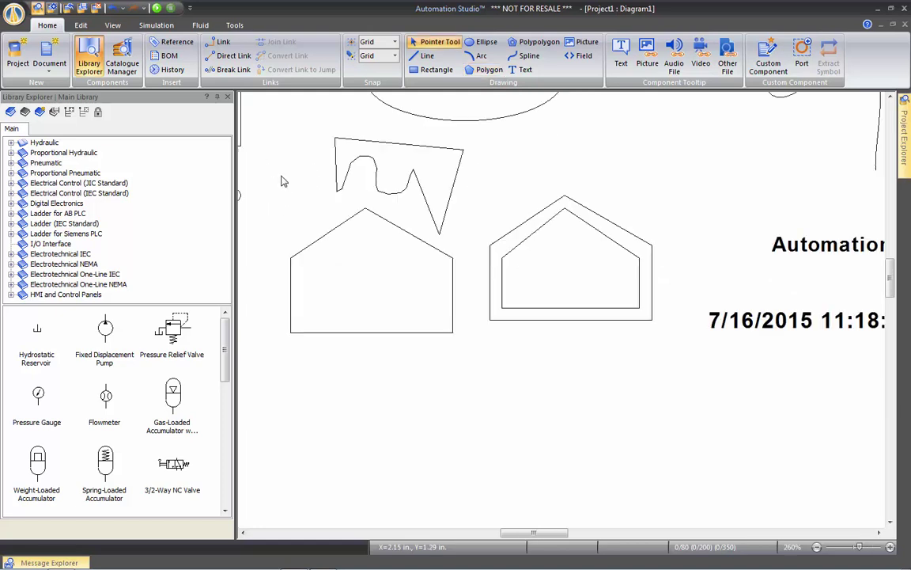
{"action": "left_click_drag", "start_coordinate": [283, 130], "coordinate": [452, 187]}
{"action": "left_click", "coordinate": [82, 27]}
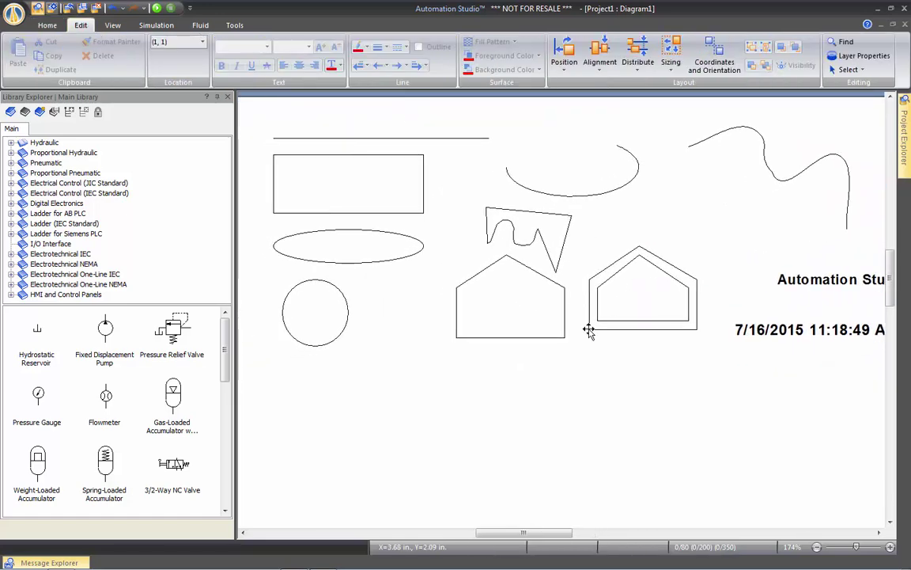
- Give the top line end arrowhead 8, dashed line style 2 and red colour
{"action": "left_click", "coordinate": [447, 139]}
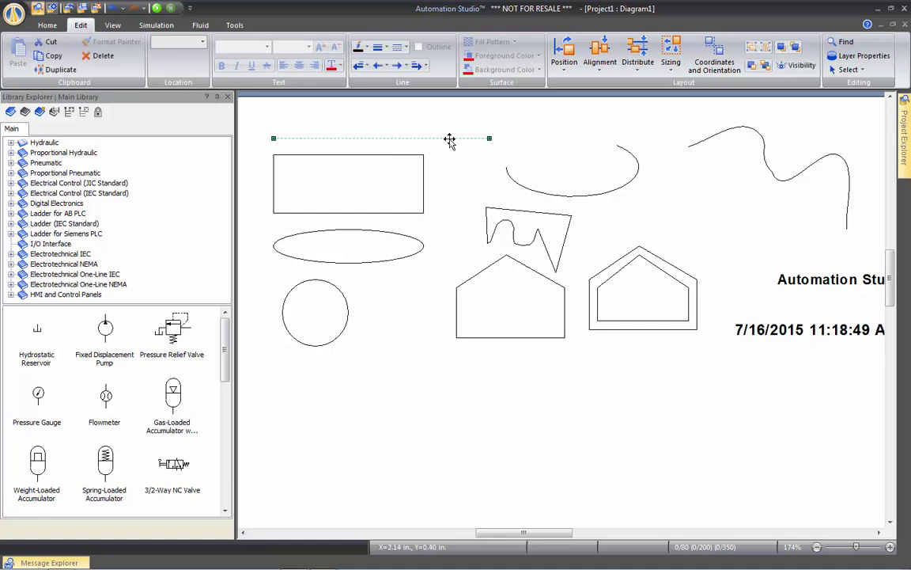
{"action": "left_click", "coordinate": [400, 66]}
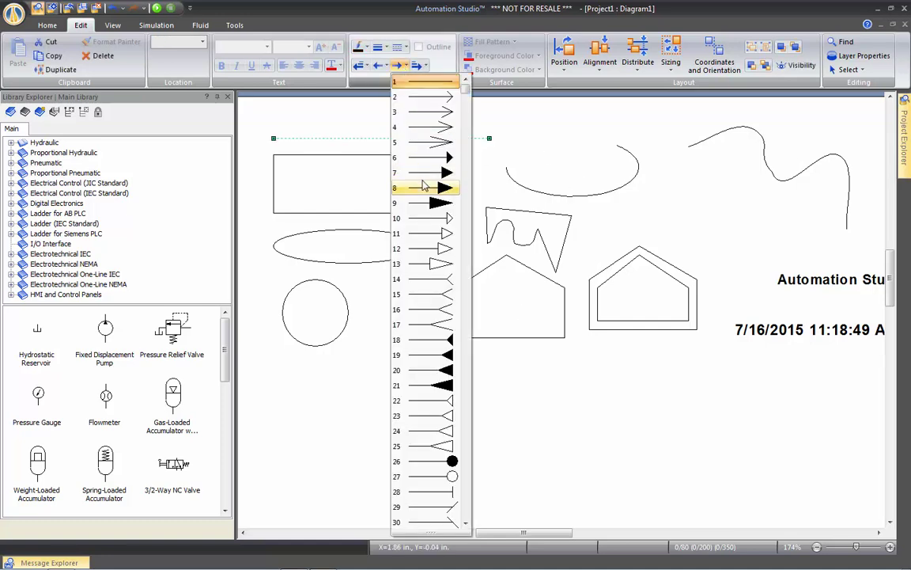
{"action": "left_click", "coordinate": [424, 187]}
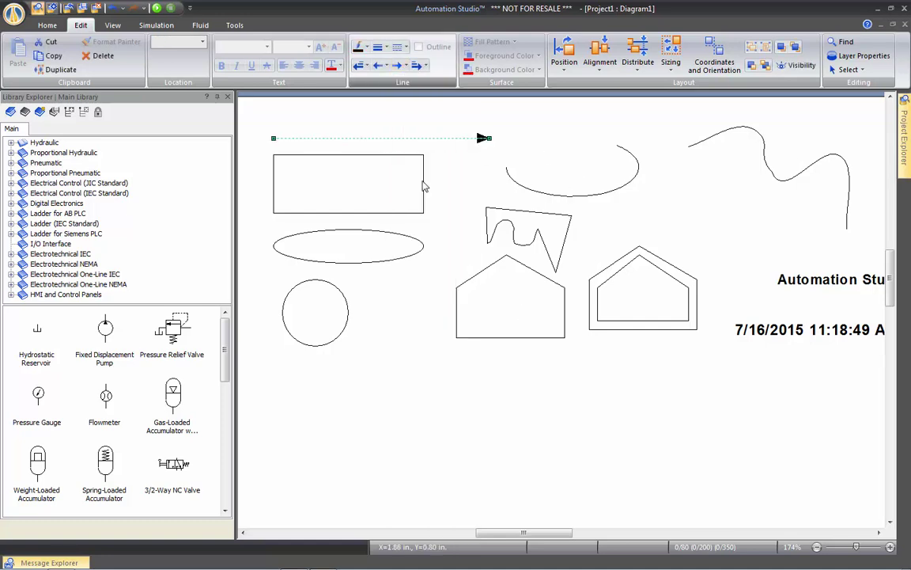
{"action": "left_click", "coordinate": [398, 47]}
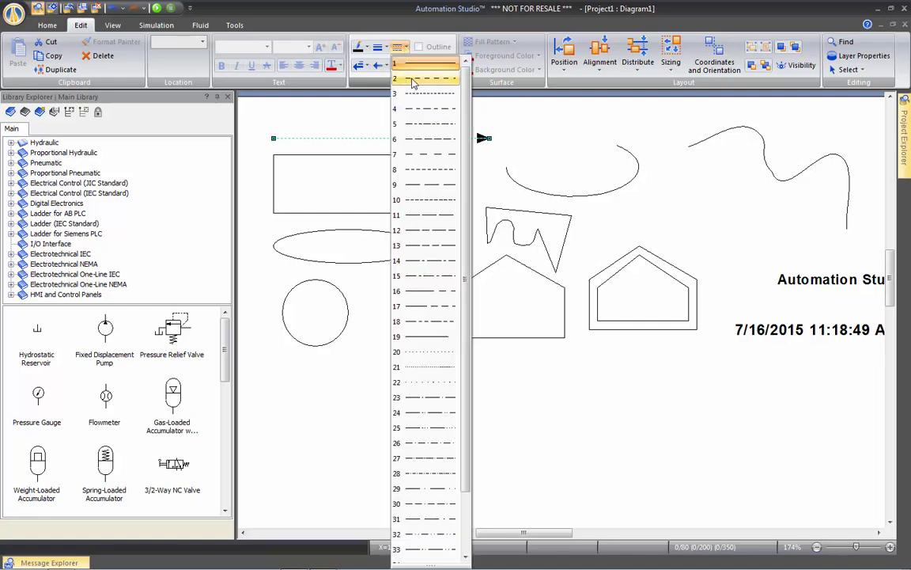
{"action": "left_click", "coordinate": [412, 80]}
{"action": "left_click", "coordinate": [364, 47]}
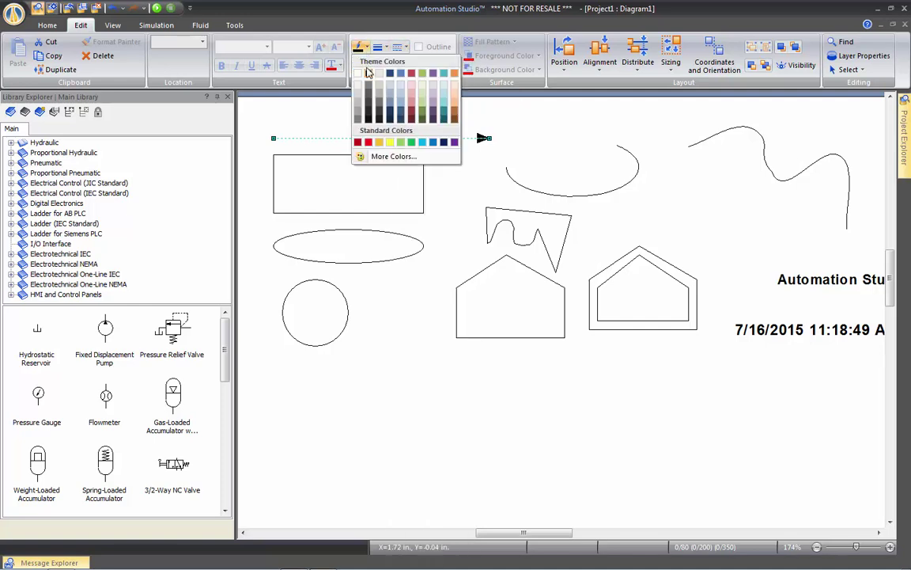
{"action": "left_click", "coordinate": [369, 142]}
{"action": "left_click", "coordinate": [378, 126]}
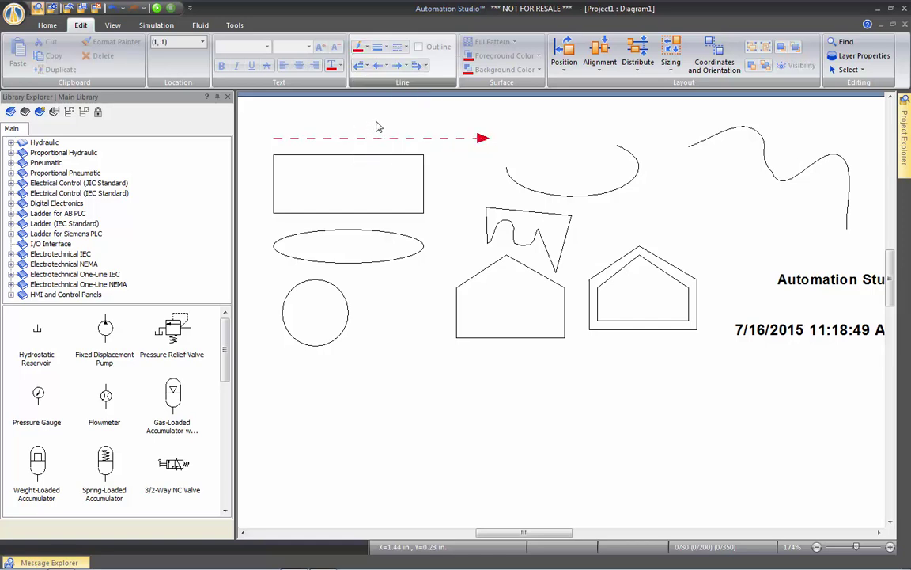
- Drag the arrow's end point to shorten it so it slants up to the right
{"action": "left_click", "coordinate": [404, 140]}
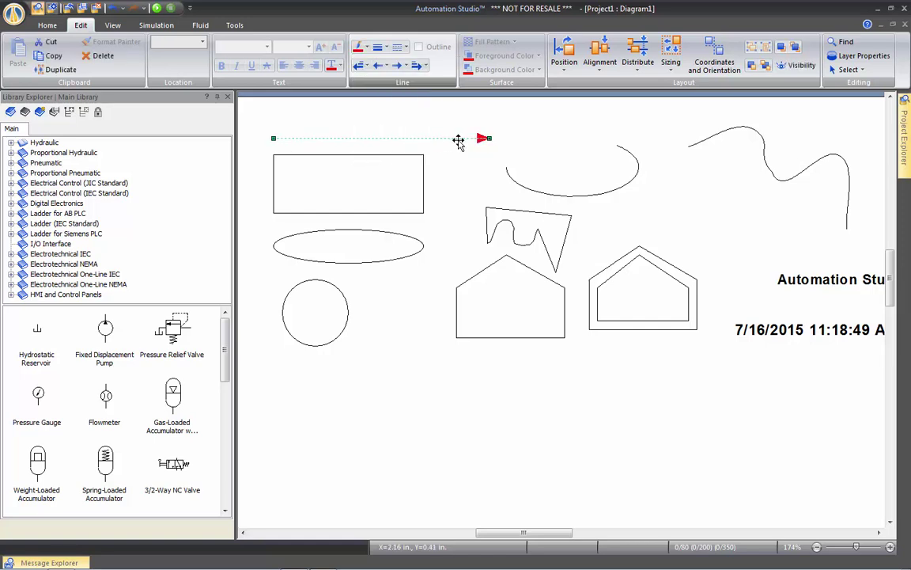
{"action": "left_click_drag", "start_coordinate": [484, 139], "coordinate": [339, 115]}
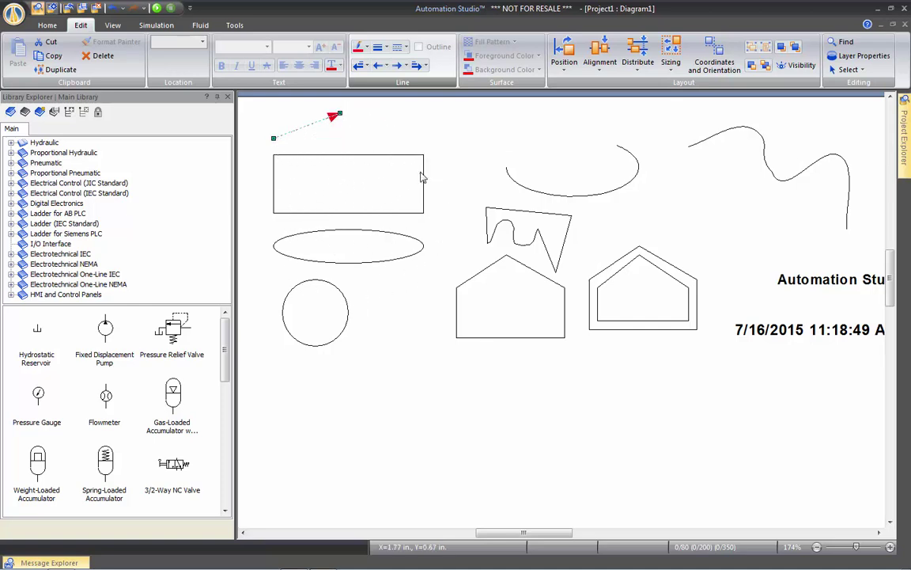
{"action": "left_click", "coordinate": [466, 155]}
{"action": "left_click", "coordinate": [417, 156]}
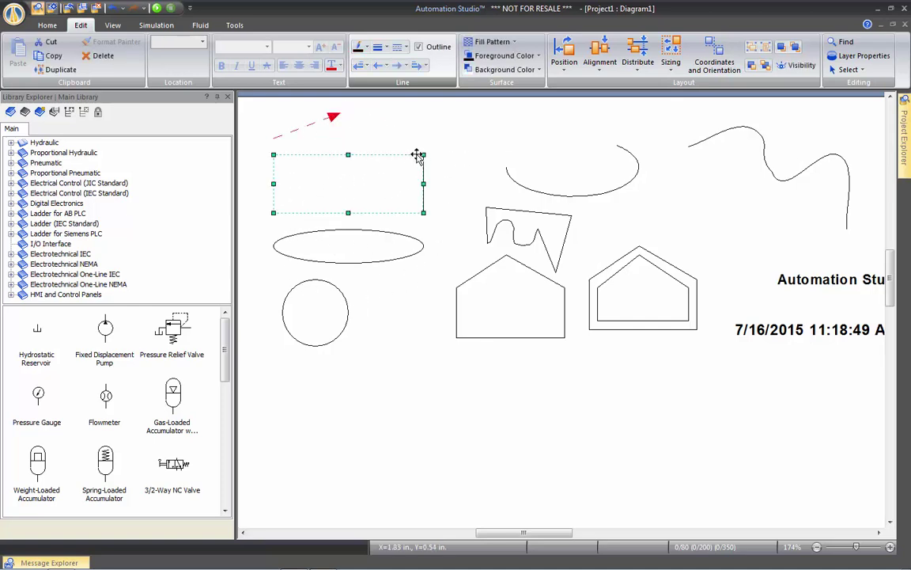
- Try a diagonal hatch fill pattern on the rectangle
{"action": "left_click", "coordinate": [492, 43]}
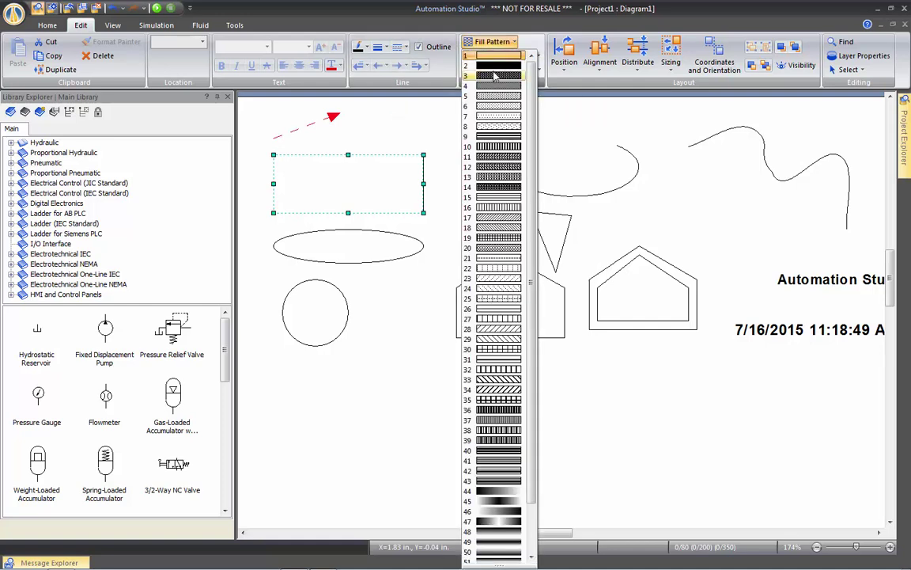
{"action": "left_click", "coordinate": [499, 328]}
{"action": "left_click", "coordinate": [432, 167]}
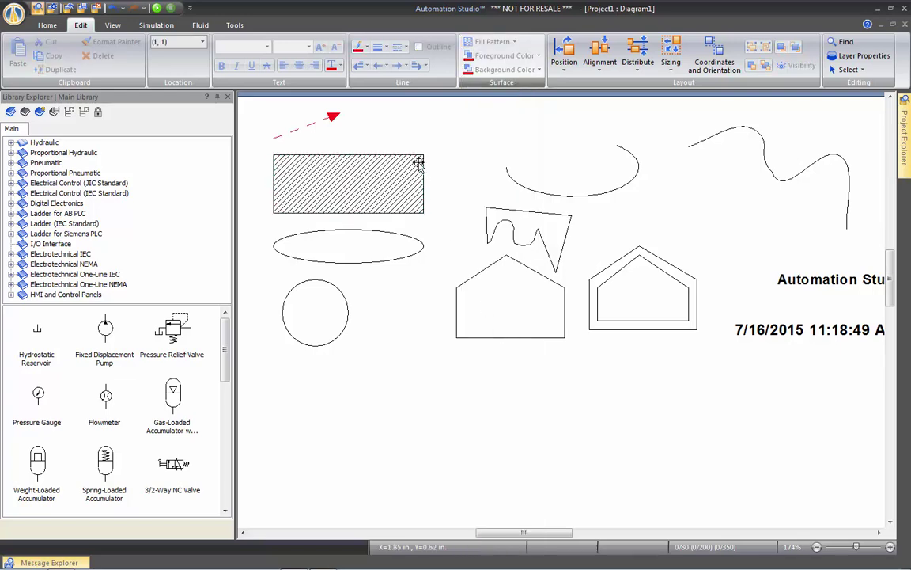
{"action": "left_click", "coordinate": [412, 171]}
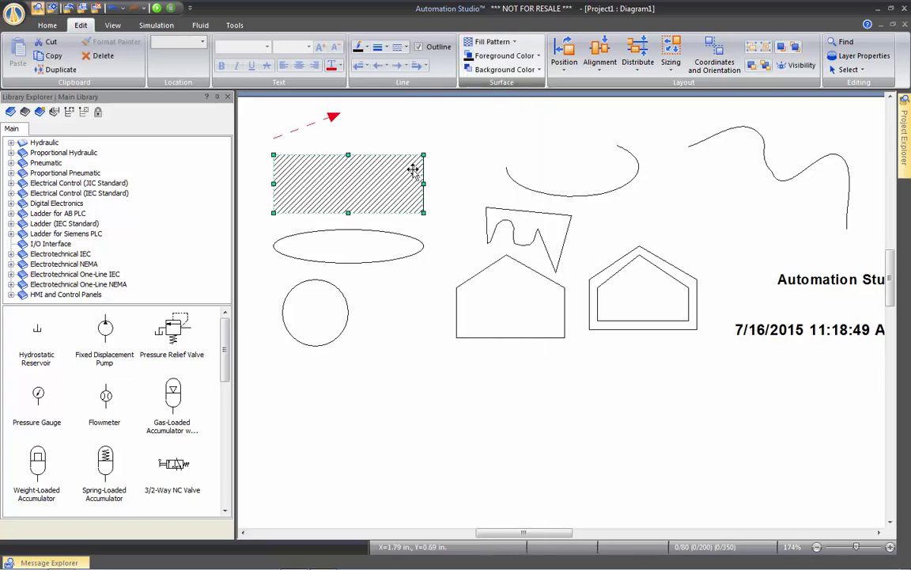
- Apply gradient fill 44 to the rectangle with a yellow background colour
{"action": "left_click", "coordinate": [512, 41]}
{"action": "scroll", "coordinate": [518, 225], "scroll_direction": "down", "scroll_amount": 2}
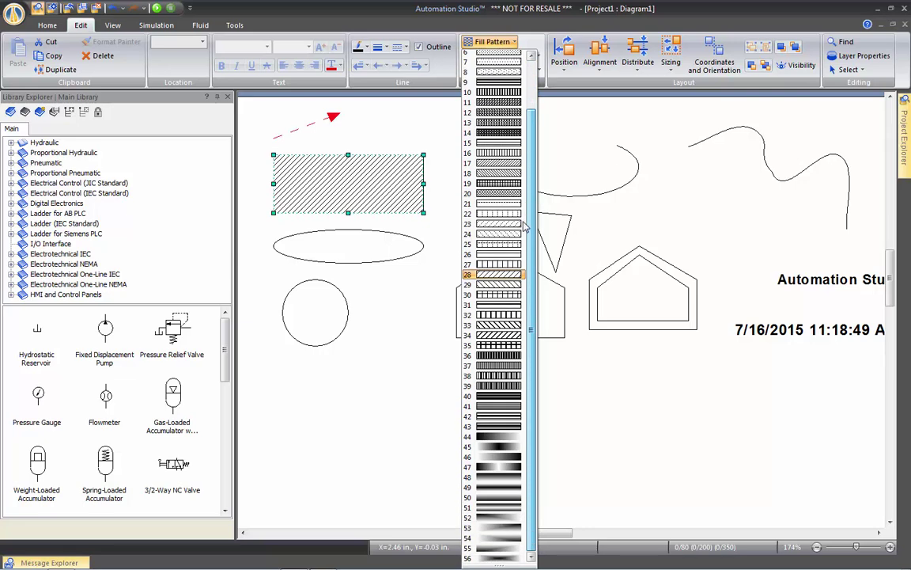
{"action": "left_click", "coordinate": [503, 438]}
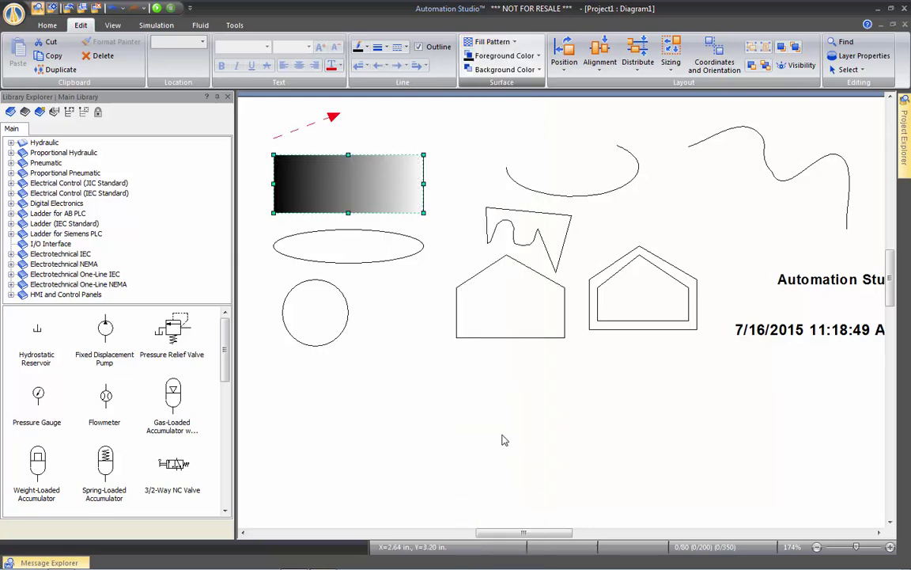
{"action": "left_click", "coordinate": [500, 71]}
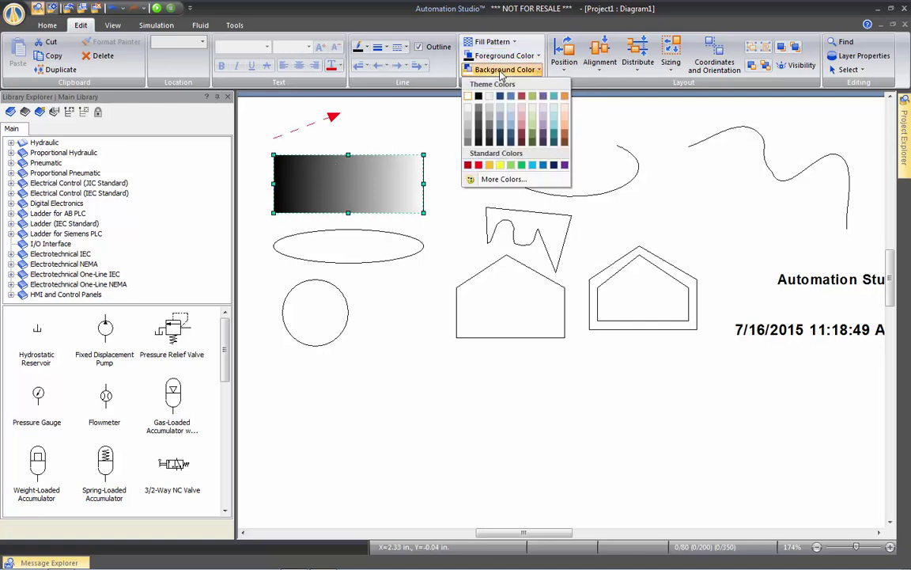
{"action": "left_click", "coordinate": [499, 164]}
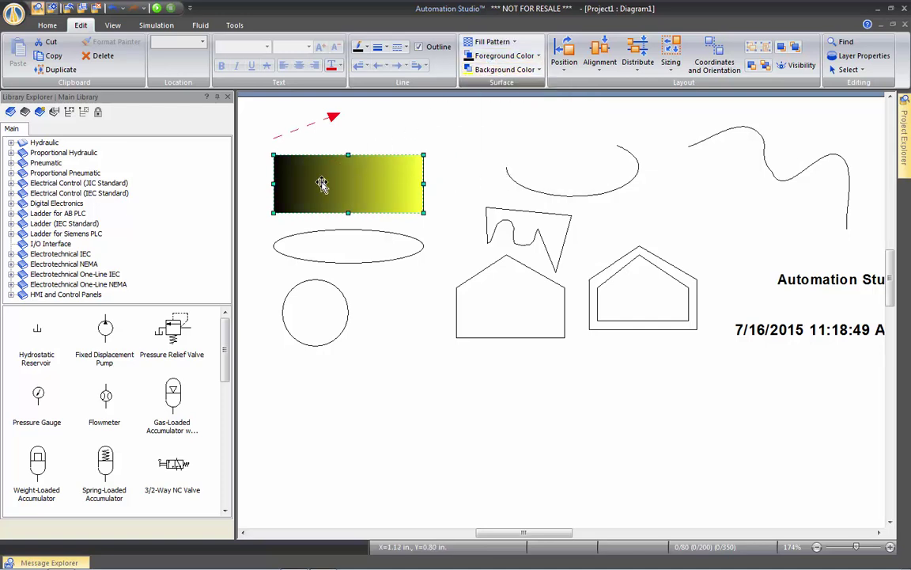
{"action": "left_click", "coordinate": [447, 170]}
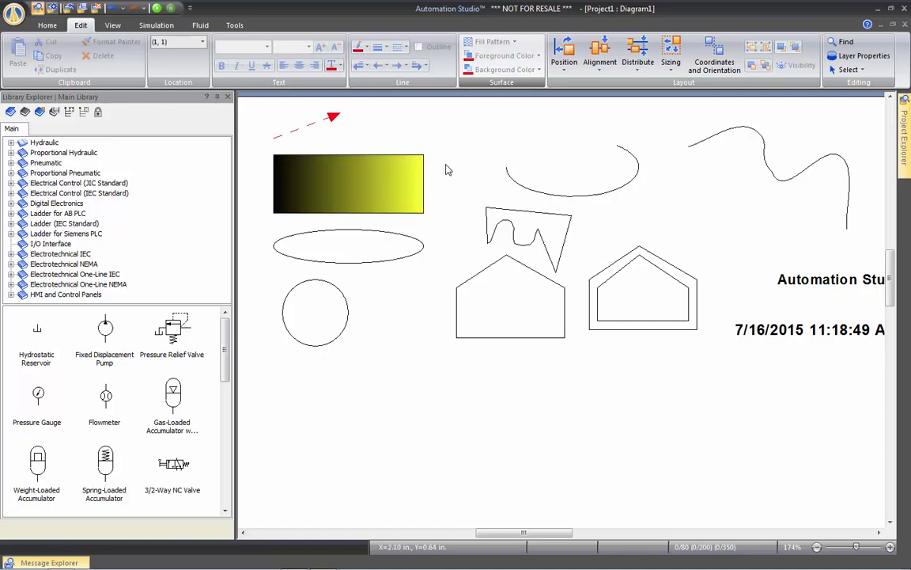
{"action": "left_click", "coordinate": [402, 174]}
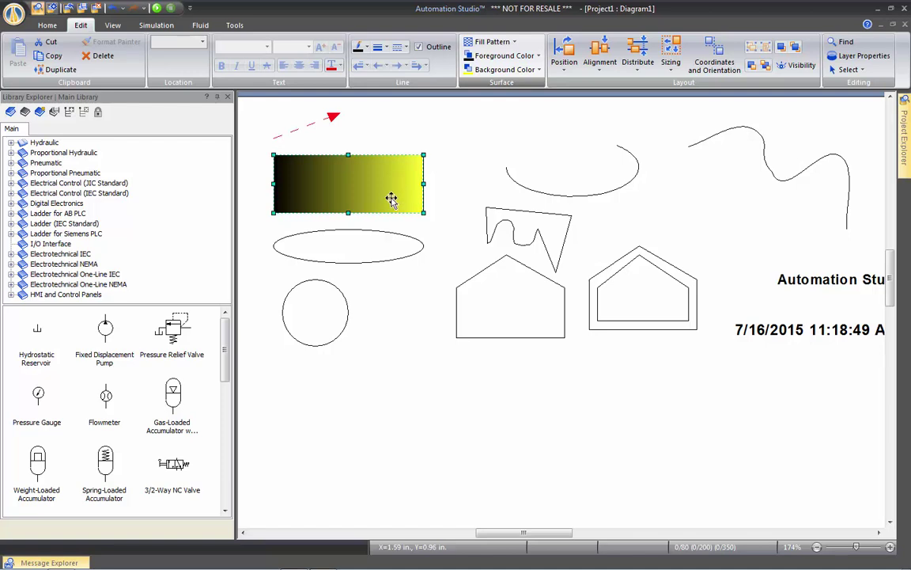
- Switch the rectangle to a solid fill pattern with light grey foreground colour
{"action": "left_click", "coordinate": [497, 41]}
{"action": "left_click", "coordinate": [479, 57]}
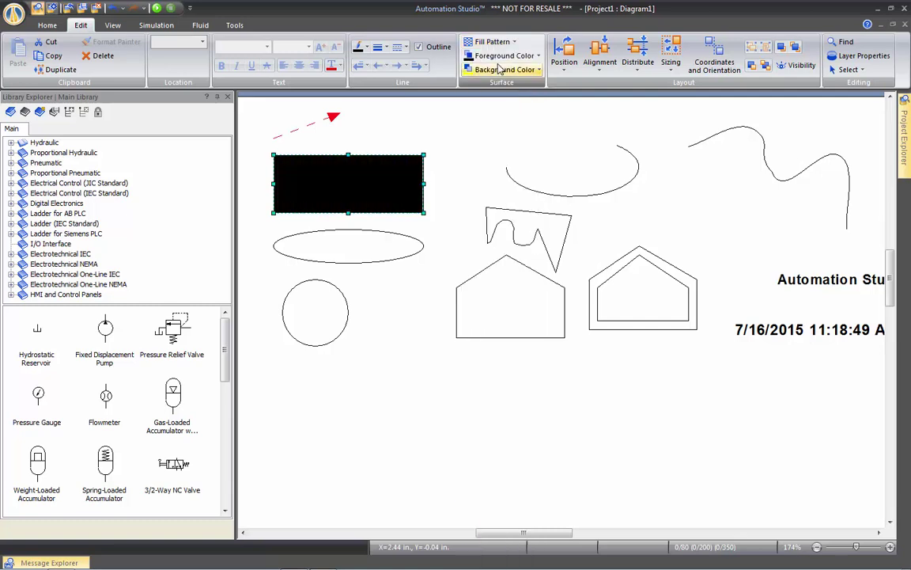
{"action": "left_click", "coordinate": [507, 57]}
{"action": "left_click", "coordinate": [469, 92]}
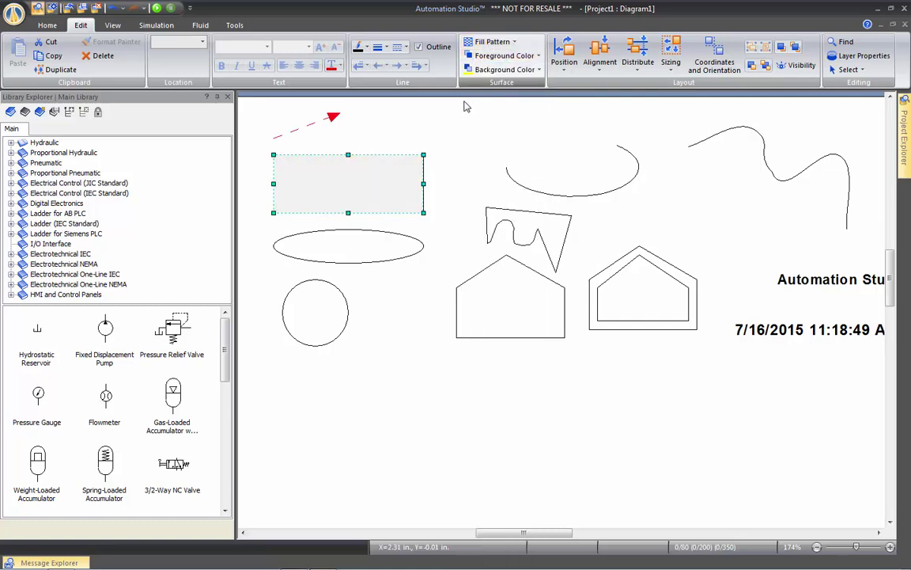
{"action": "left_click", "coordinate": [441, 139]}
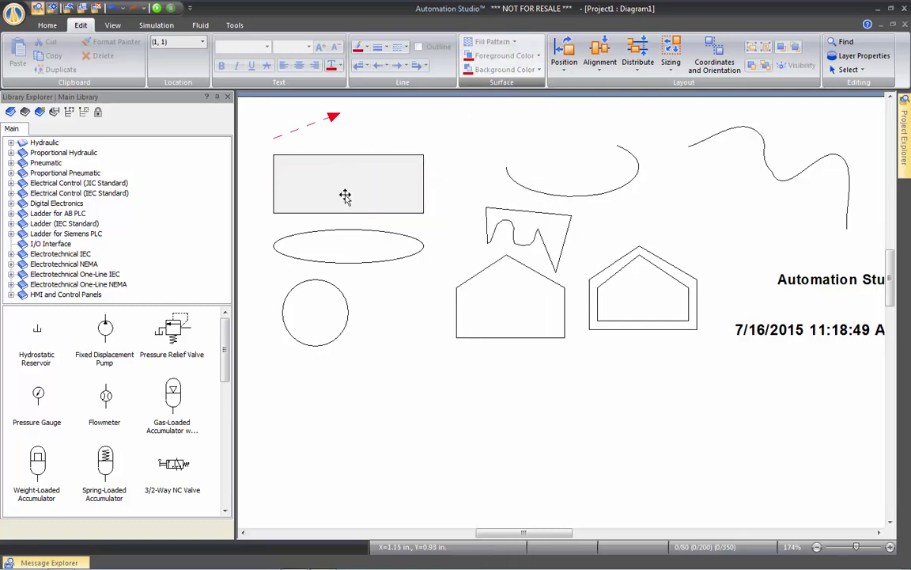
{"action": "left_click", "coordinate": [346, 194]}
- Give the rectangle a dashed outline, make the pentagon thick black, and move it over the ellipse
{"action": "left_click", "coordinate": [398, 46]}
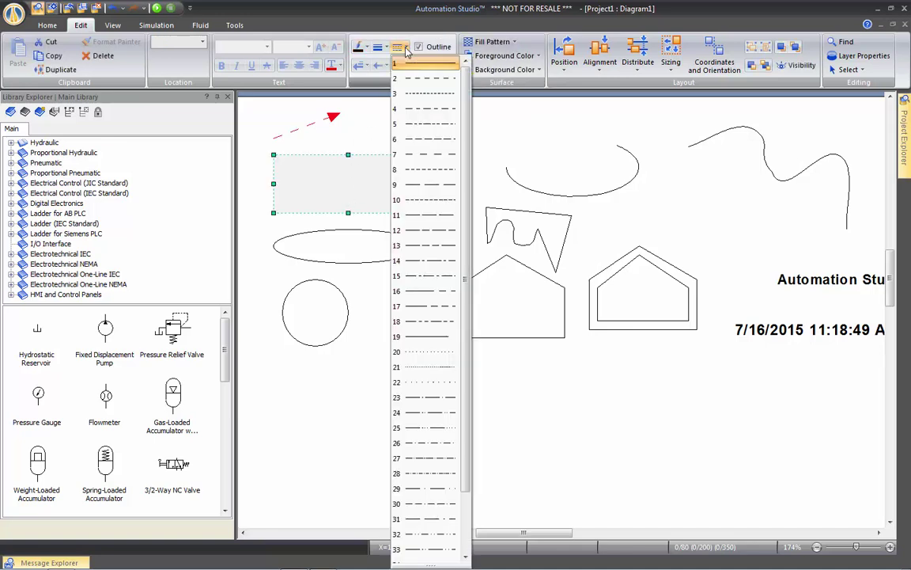
{"action": "left_click", "coordinate": [424, 110]}
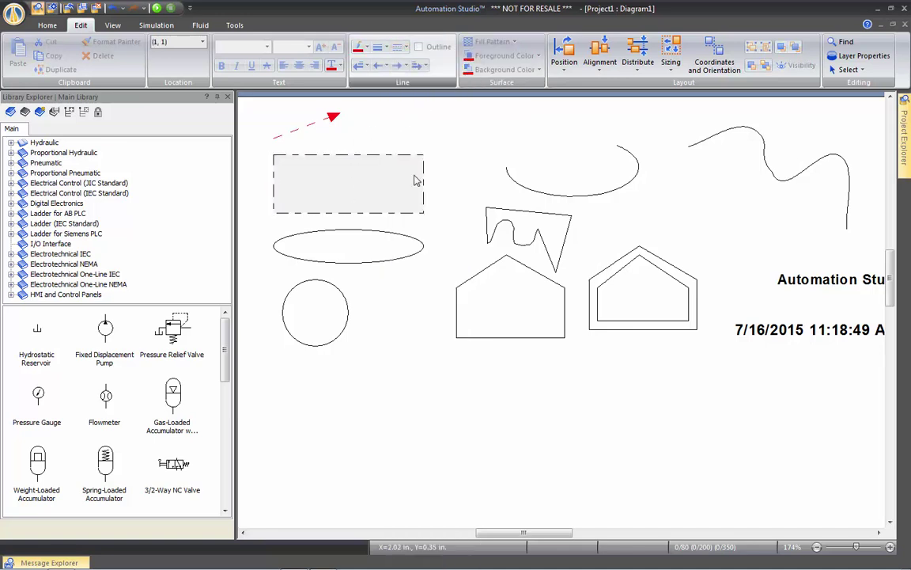
{"action": "left_click", "coordinate": [621, 261]}
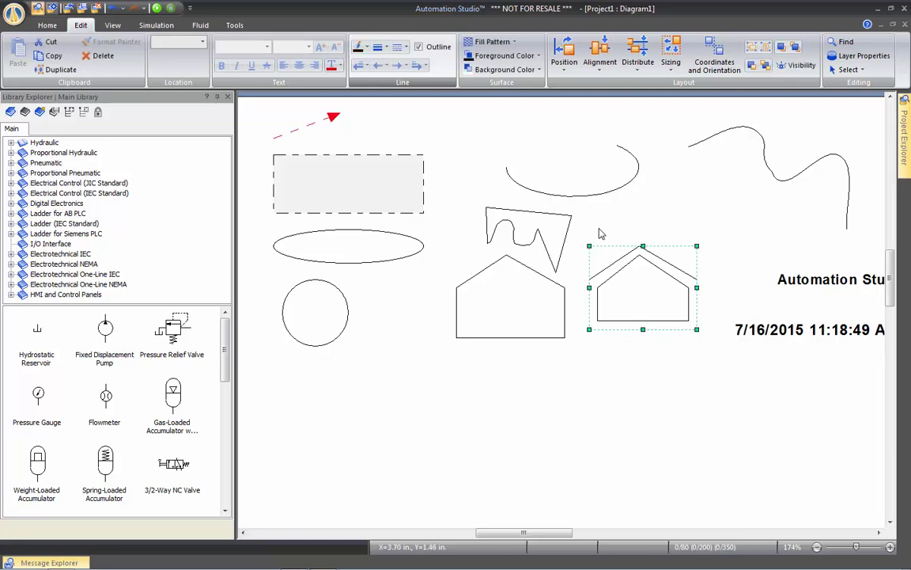
{"action": "left_click", "coordinate": [467, 43]}
{"action": "left_click", "coordinate": [455, 63]}
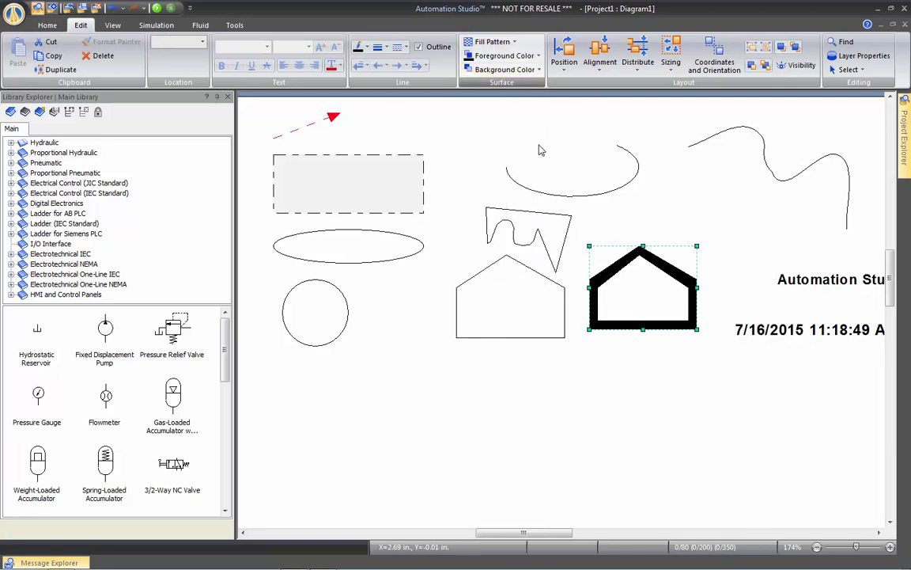
{"action": "left_click_drag", "start_coordinate": [633, 261], "coordinate": [504, 157]}
{"action": "left_click_drag", "start_coordinate": [498, 164], "coordinate": [624, 285]}
- Make the Automation Studio caption red, trying font size 13 before returning to 10
{"action": "left_click", "coordinate": [823, 281]}
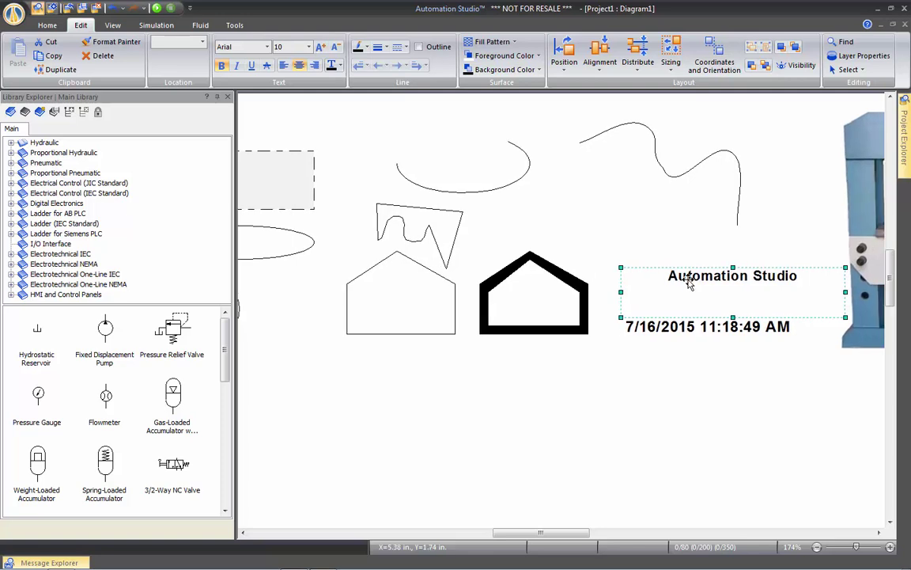
{"action": "left_click", "coordinate": [338, 66]}
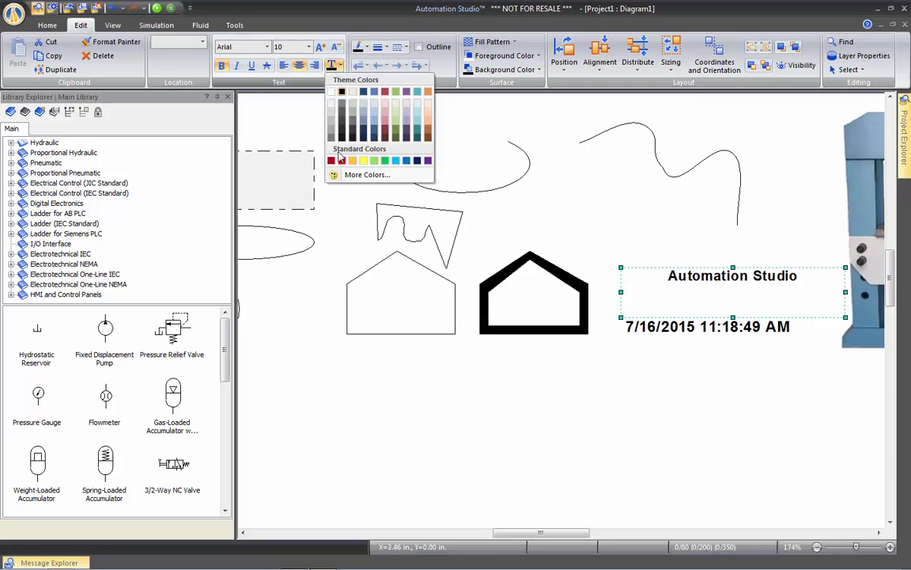
{"action": "left_click", "coordinate": [341, 160]}
{"action": "left_click", "coordinate": [321, 46]}
{"action": "left_click", "coordinate": [321, 47]}
{"action": "left_click", "coordinate": [321, 47]}
{"action": "left_click", "coordinate": [336, 47]}
{"action": "left_click", "coordinate": [336, 47]}
{"action": "left_click", "coordinate": [336, 47]}
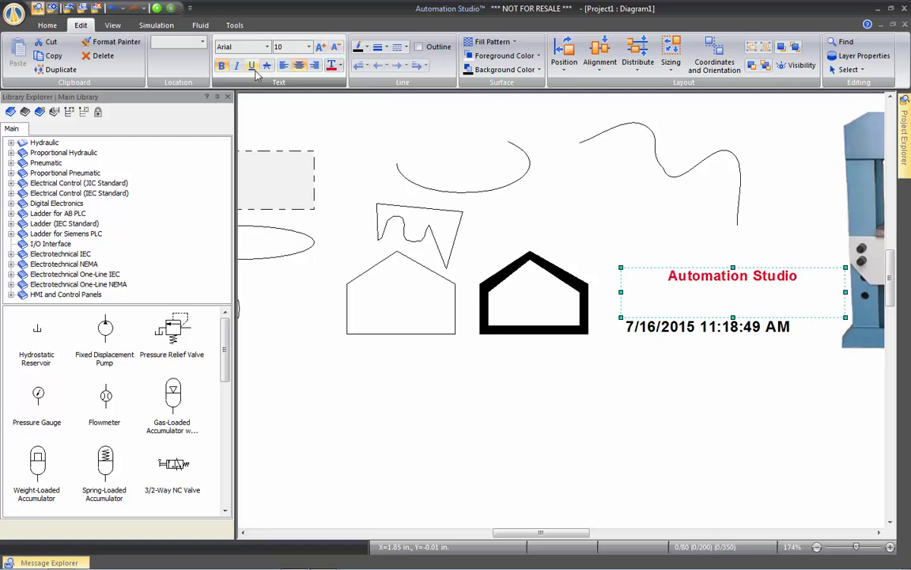
- Shrink the caption's text box shorter and narrower to fit the title
{"action": "left_click_drag", "start_coordinate": [732, 317], "coordinate": [732, 283]}
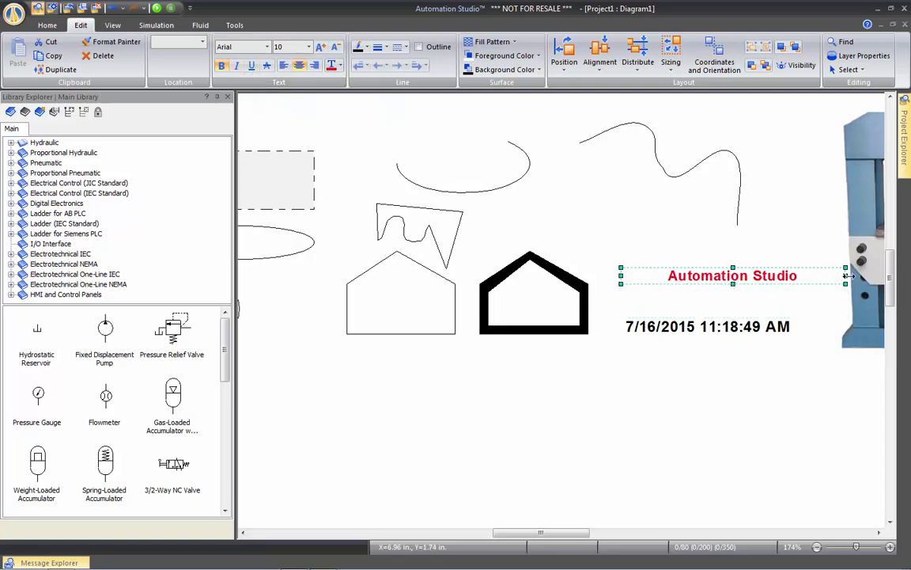
{"action": "left_click_drag", "start_coordinate": [845, 277], "coordinate": [757, 279]}
{"action": "left_click", "coordinate": [751, 308]}
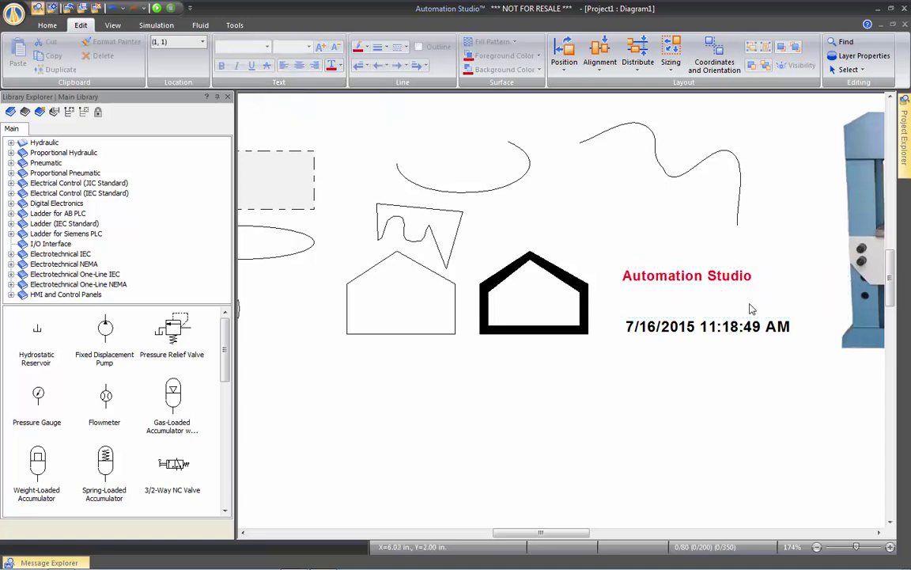
- Delete all practice shapes and undo the accidental duplicate press photo
{"action": "scroll", "coordinate": [533, 251], "scroll_direction": "down", "scroll_amount": 2}
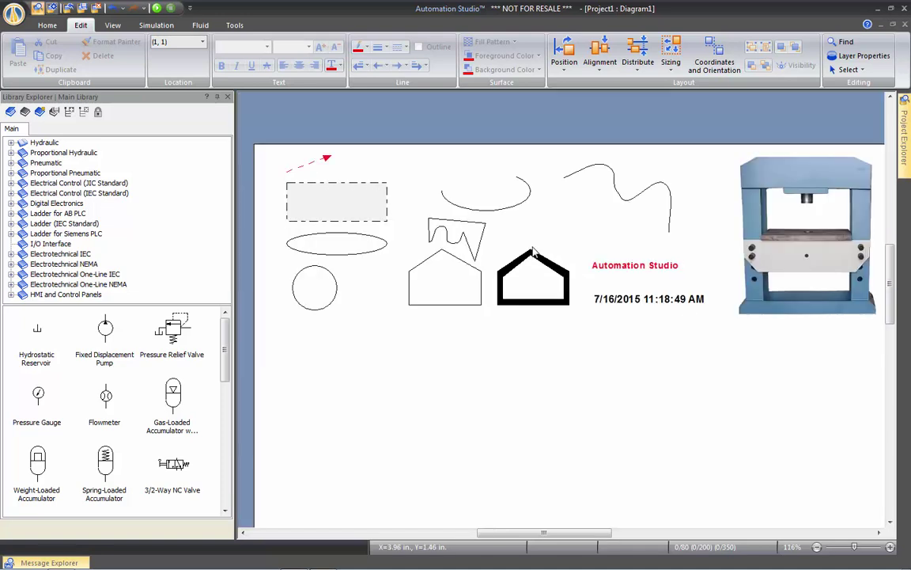
{"action": "mouse_move", "coordinate": [258, 147]}
{"action": "left_mouse_down"}
{"action": "mouse_move", "coordinate": [335, 187]}
{"action": "mouse_move", "coordinate": [749, 350]}
{"action": "mouse_move", "coordinate": [726, 356]}
{"action": "left_mouse_up"}
{"action": "key", "text": "Delete"}
{"action": "key", "text": "ctrl+v"}
{"action": "left_click", "coordinate": [629, 237]}
{"action": "key", "text": "ctrl+z"}
{"action": "left_click", "coordinate": [466, 238]}
- Zoom back in on the press photo and switch to the Polygon tool
{"action": "scroll", "coordinate": [466, 238], "scroll_direction": "up", "scroll_amount": 2}
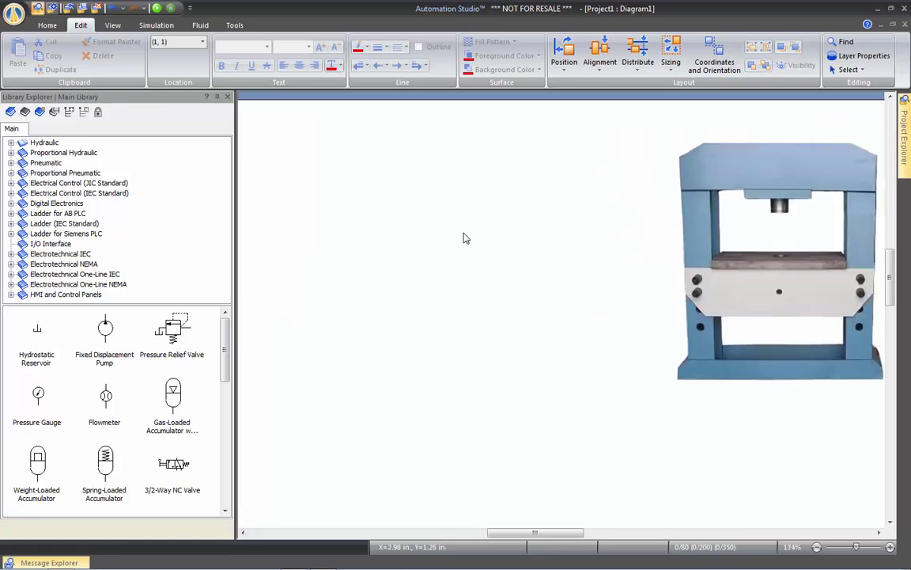
{"action": "left_click_drag", "start_coordinate": [555, 232], "coordinate": [506, 222]}
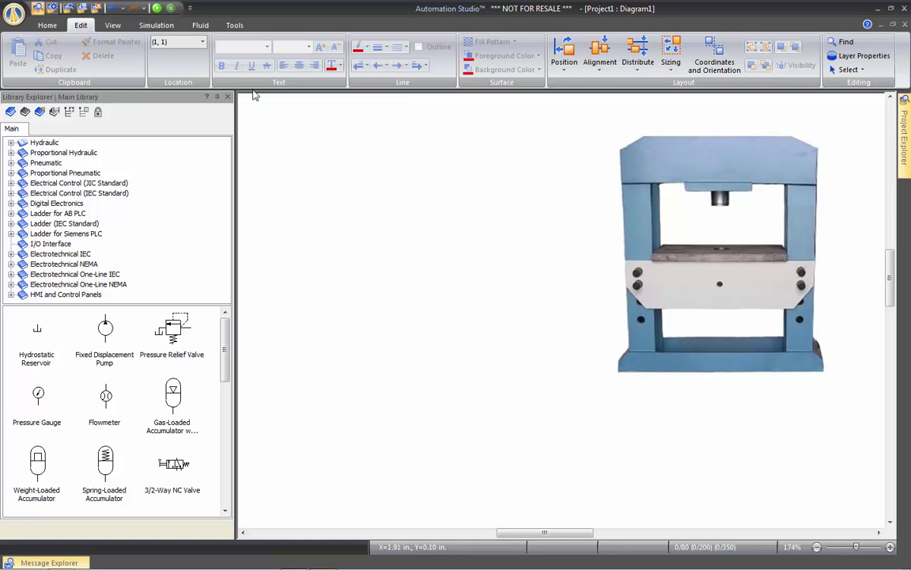
{"action": "scroll", "coordinate": [112, 46], "scroll_direction": "up", "scroll_amount": 1}
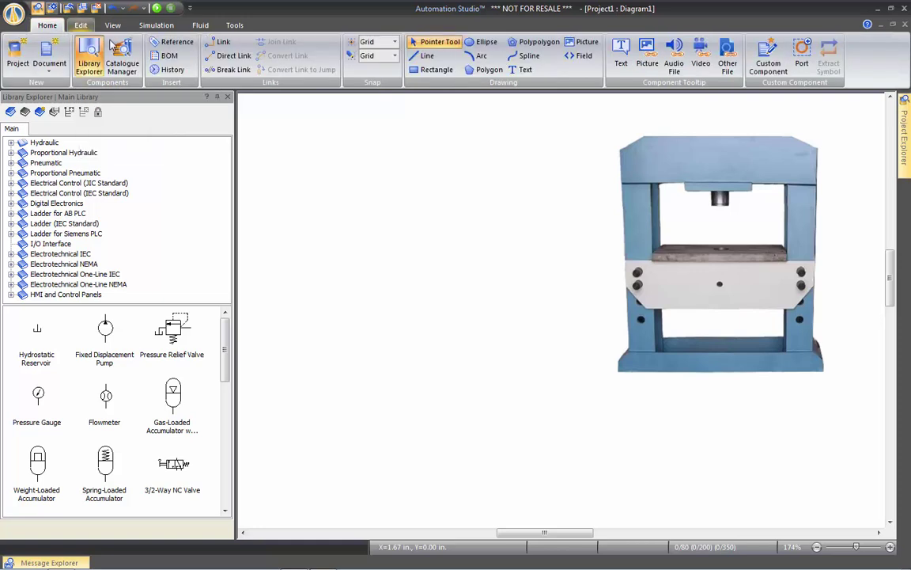
{"action": "left_click", "coordinate": [487, 70]}
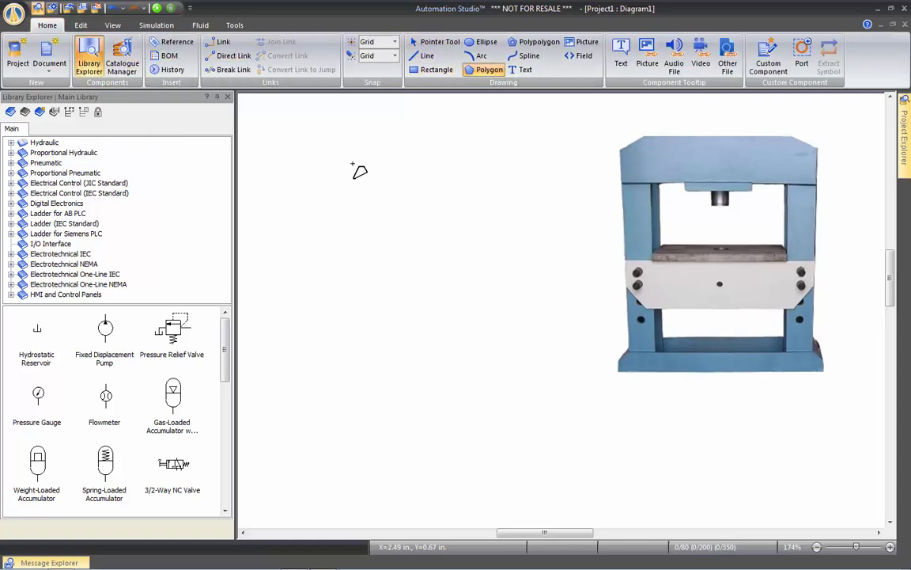
- Trace the press's top beam as a closed polygon and move it left of the photo
{"action": "left_click", "coordinate": [619, 183]}
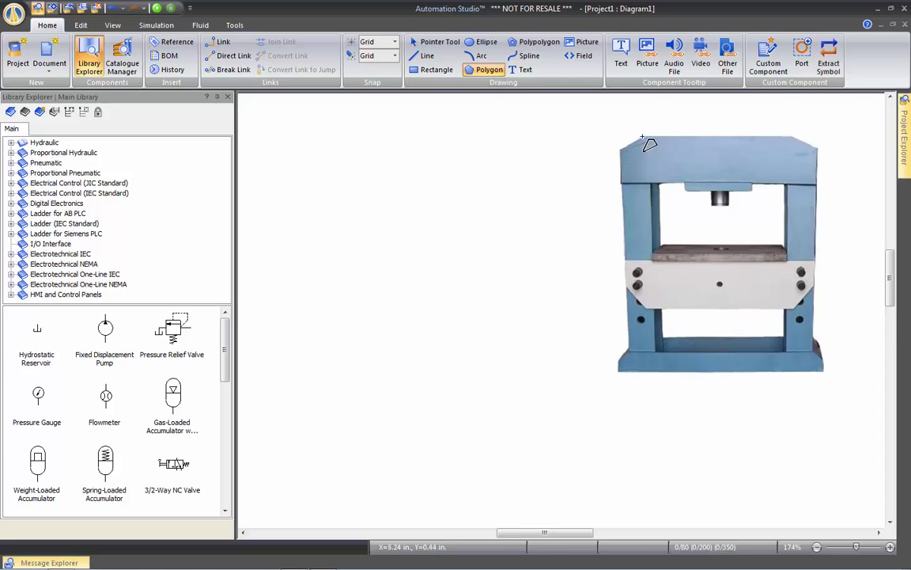
{"action": "left_click", "coordinate": [790, 136]}
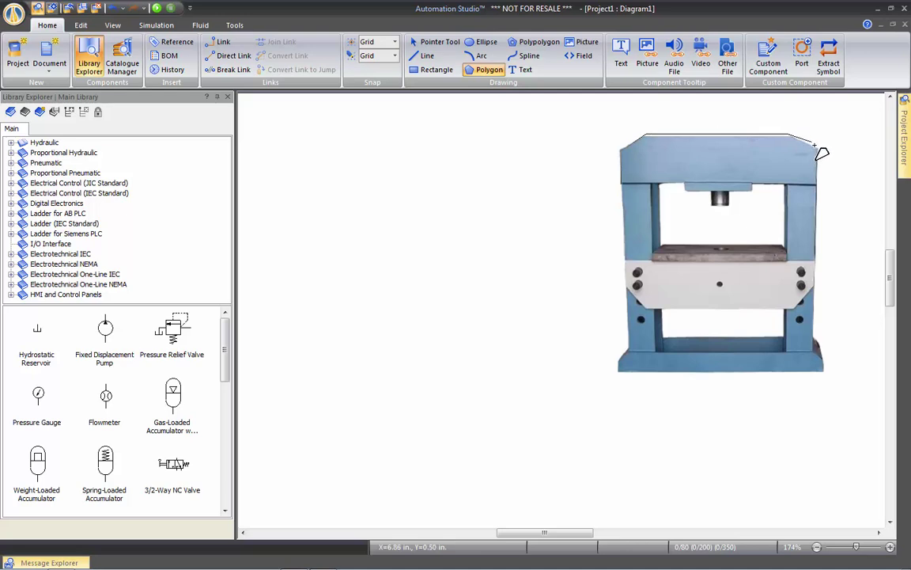
{"action": "left_click", "coordinate": [820, 150]}
{"action": "left_click", "coordinate": [820, 184]}
{"action": "left_click", "coordinate": [621, 184]}
{"action": "double_click", "coordinate": [621, 151]}
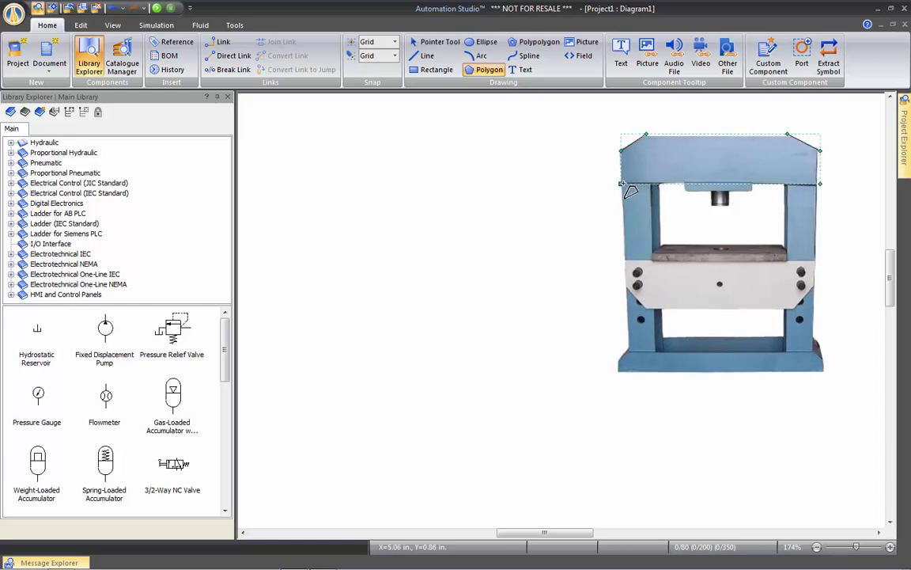
{"action": "key", "text": "Escape"}
{"action": "mouse_move", "coordinate": [659, 182]}
{"action": "left_mouse_down"}
{"action": "mouse_move", "coordinate": [541, 178]}
{"action": "mouse_move", "coordinate": [402, 194]}
{"action": "left_mouse_up"}
{"action": "left_click", "coordinate": [512, 207]}
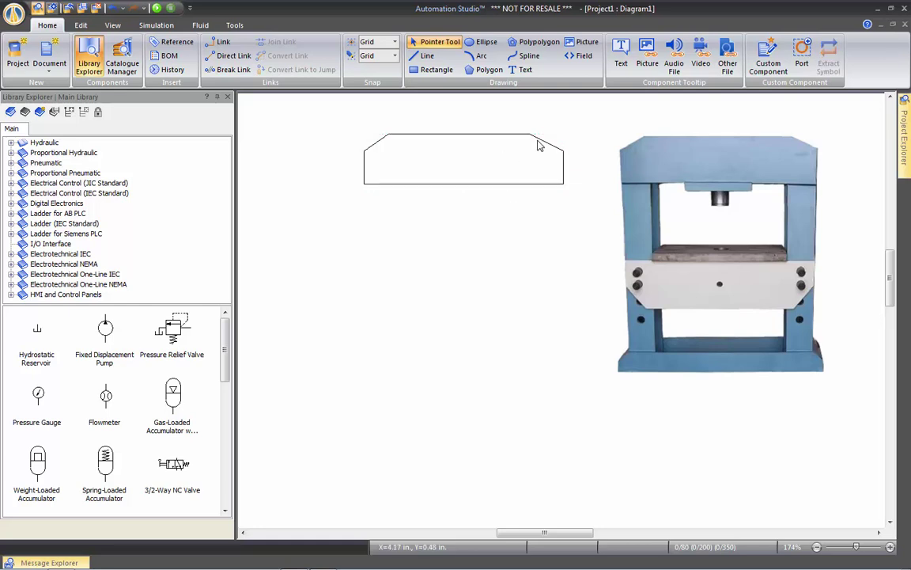
- Reshape the beam outline's right end with an extra corner for a bevelled edge
{"action": "left_click", "coordinate": [518, 135]}
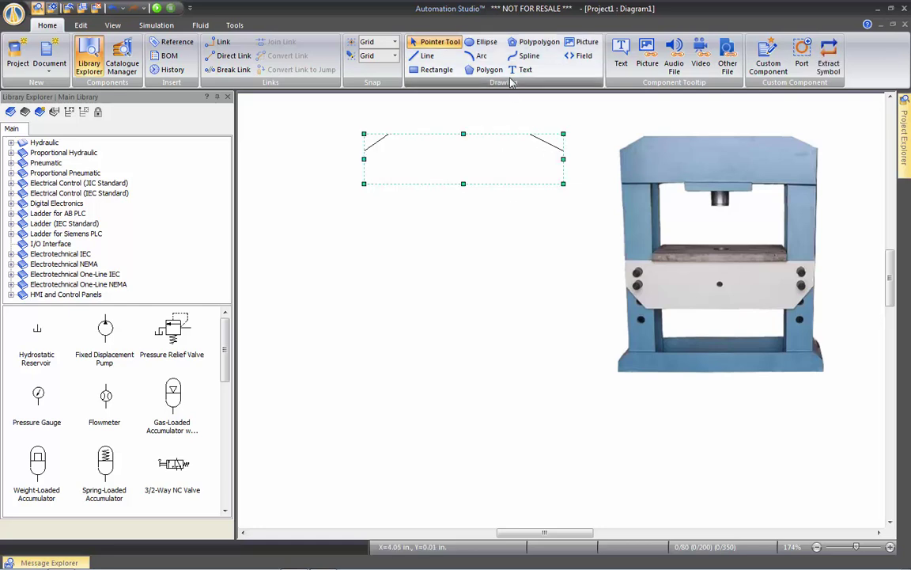
{"action": "left_click", "coordinate": [484, 68]}
{"action": "left_click", "coordinate": [554, 150]}
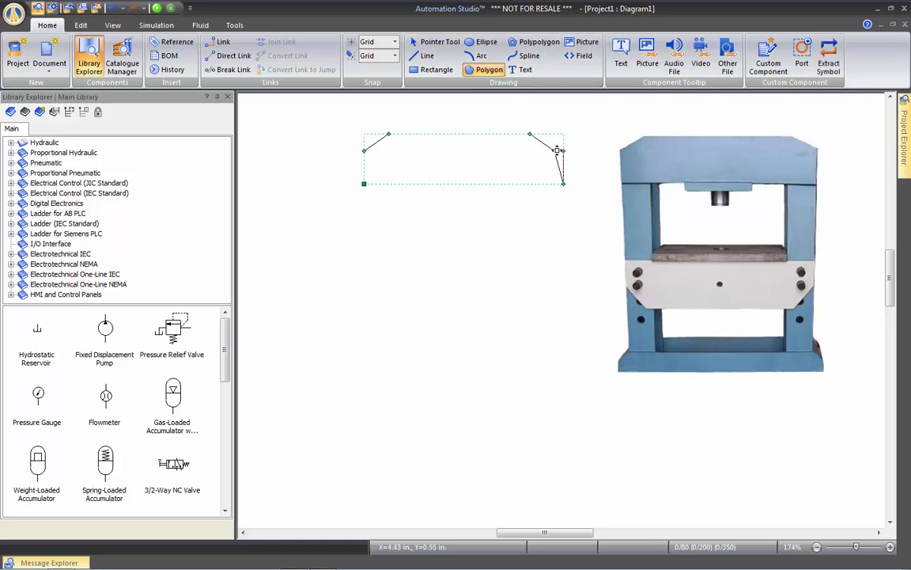
{"action": "double_click", "coordinate": [556, 183]}
{"action": "key", "text": "Escape"}
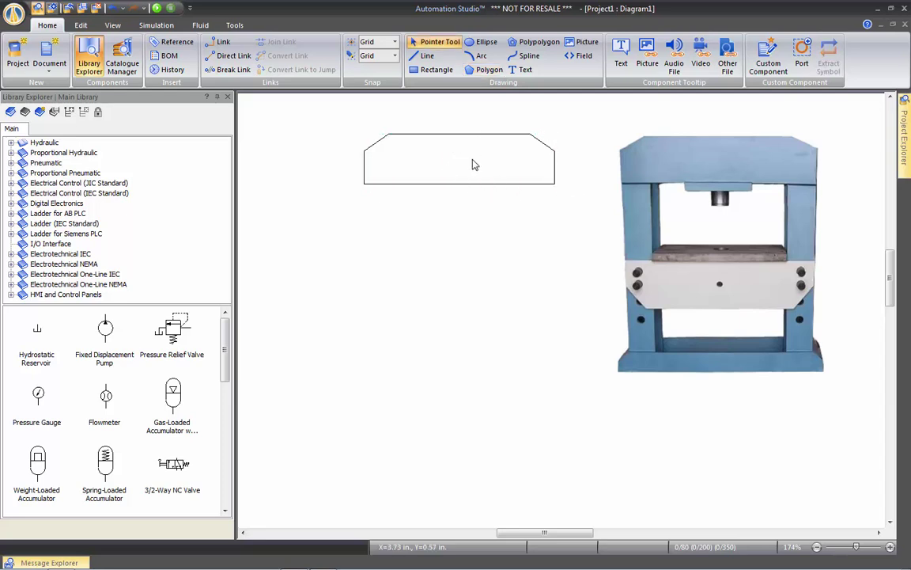
{"action": "left_click", "coordinate": [453, 135]}
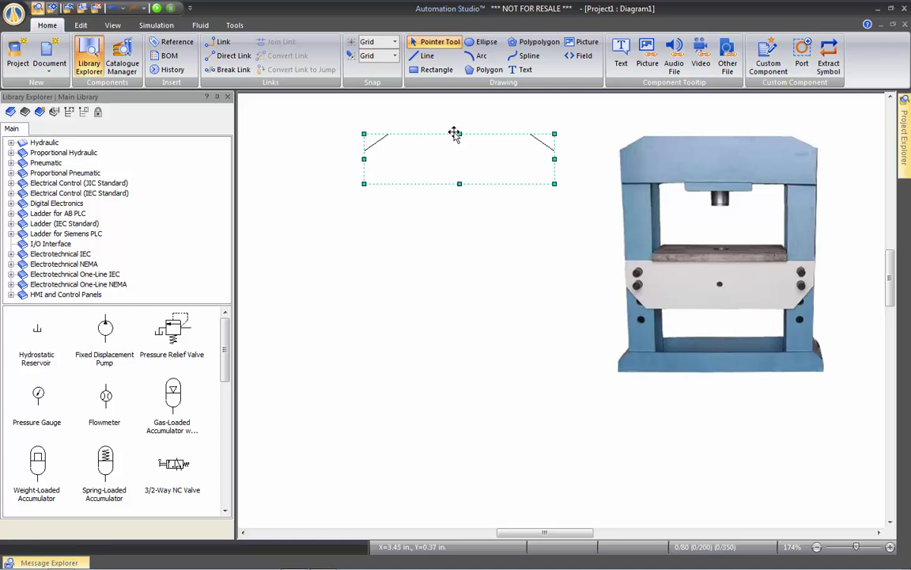
- Fill the beam outline with a solid black fill pattern
{"action": "left_click", "coordinate": [81, 24]}
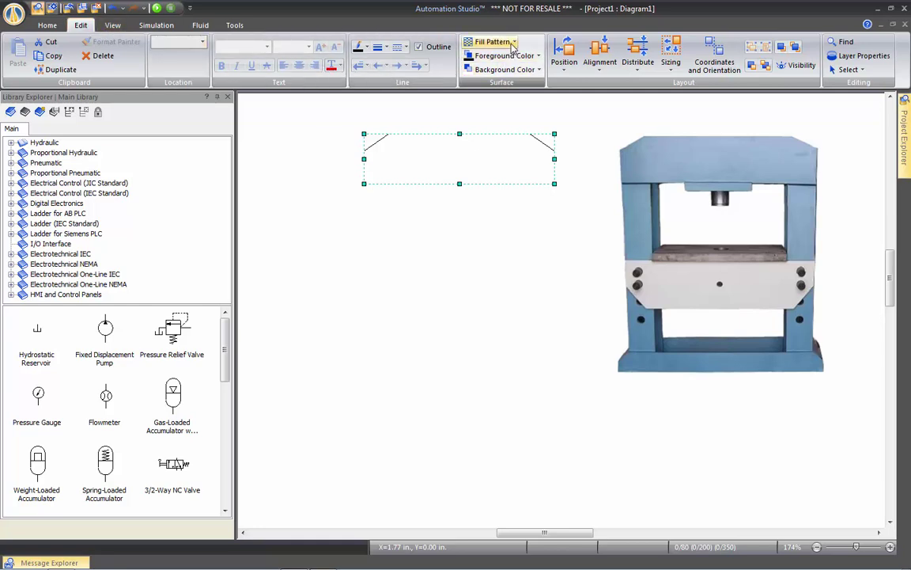
{"action": "left_click", "coordinate": [507, 41]}
{"action": "left_click", "coordinate": [508, 69]}
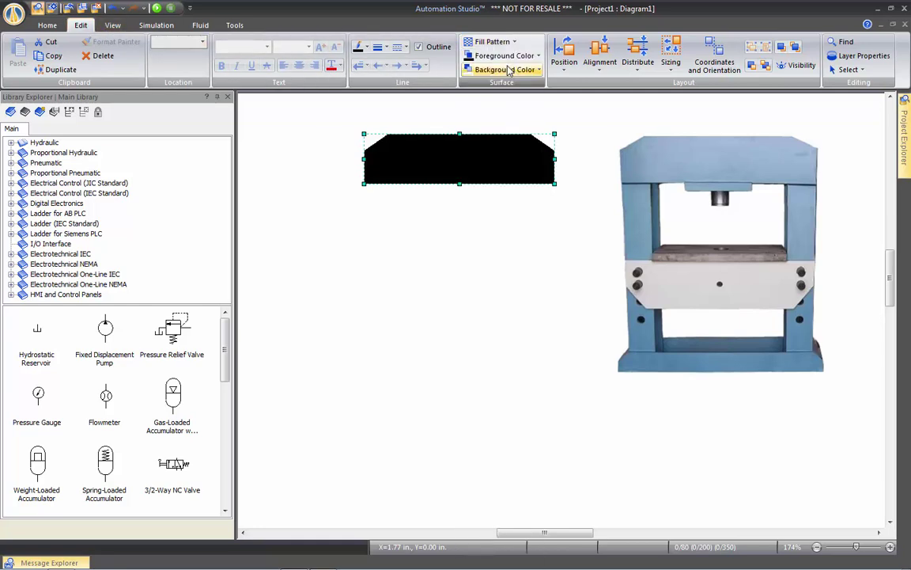
- Set the beam's foreground colour to the blue sampled from the press frame in the photo
{"action": "left_click", "coordinate": [512, 62]}
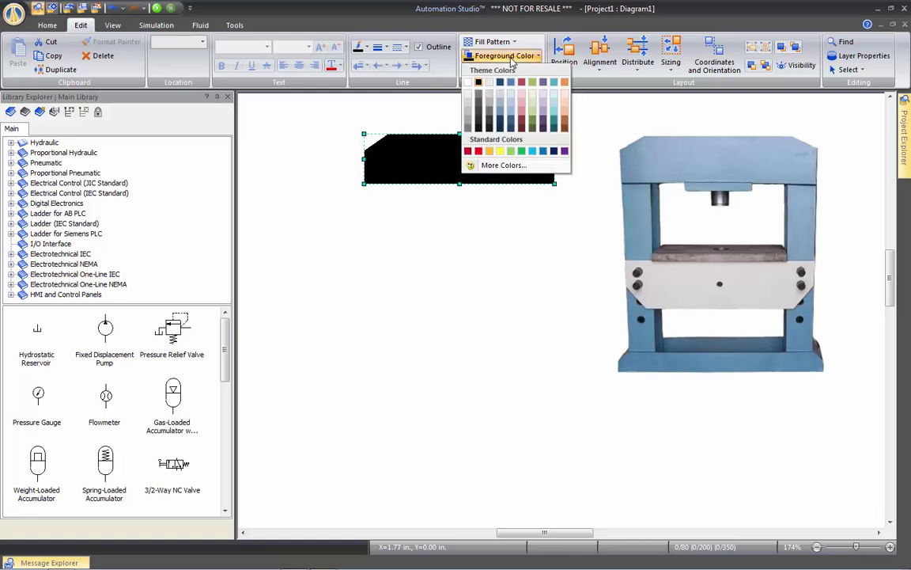
{"action": "left_click", "coordinate": [498, 165]}
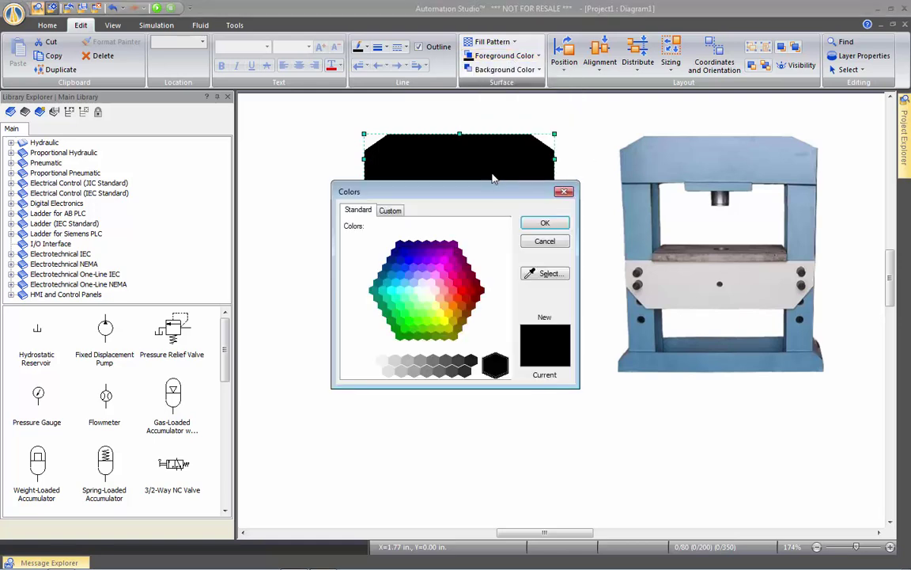
{"action": "left_click", "coordinate": [543, 275]}
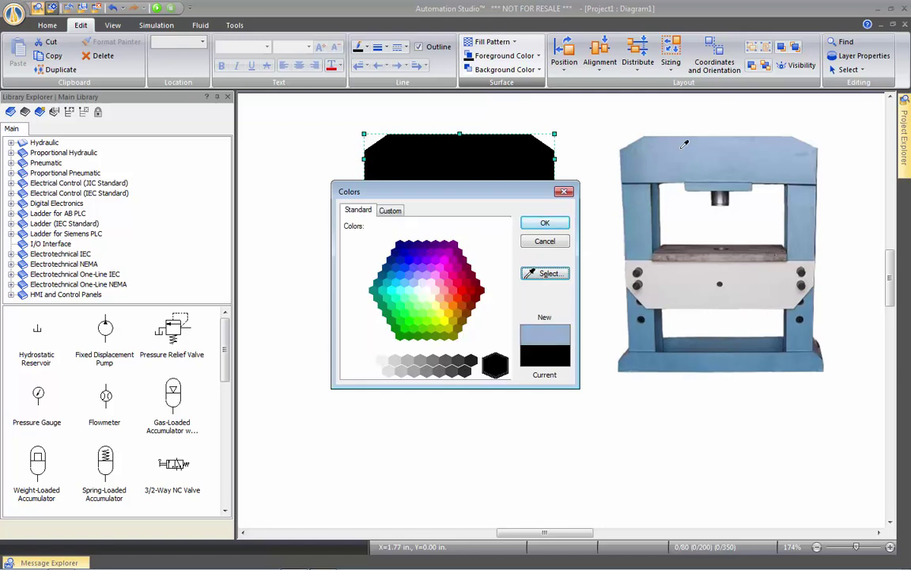
{"action": "left_click", "coordinate": [641, 162]}
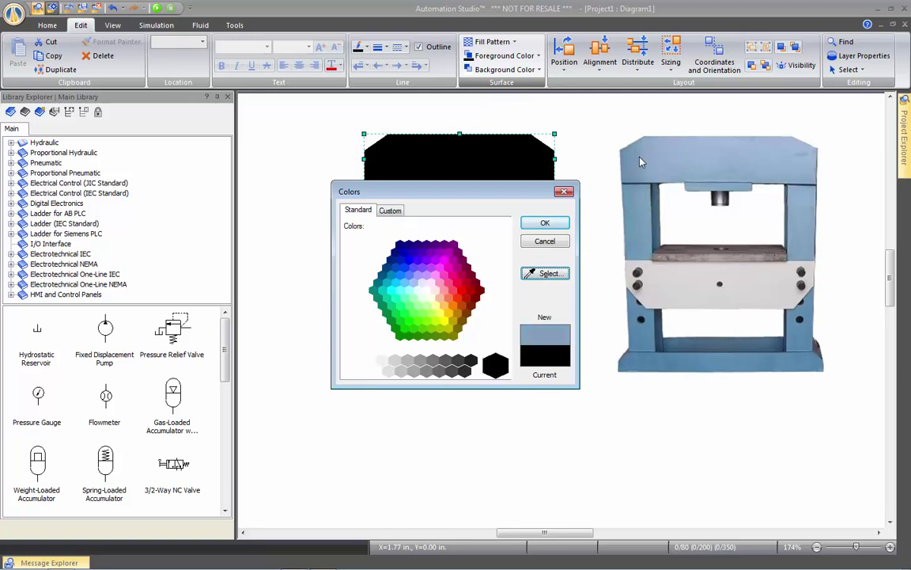
{"action": "left_click", "coordinate": [545, 223]}
{"action": "right_click", "coordinate": [557, 228]}
{"action": "left_click", "coordinate": [576, 203]}
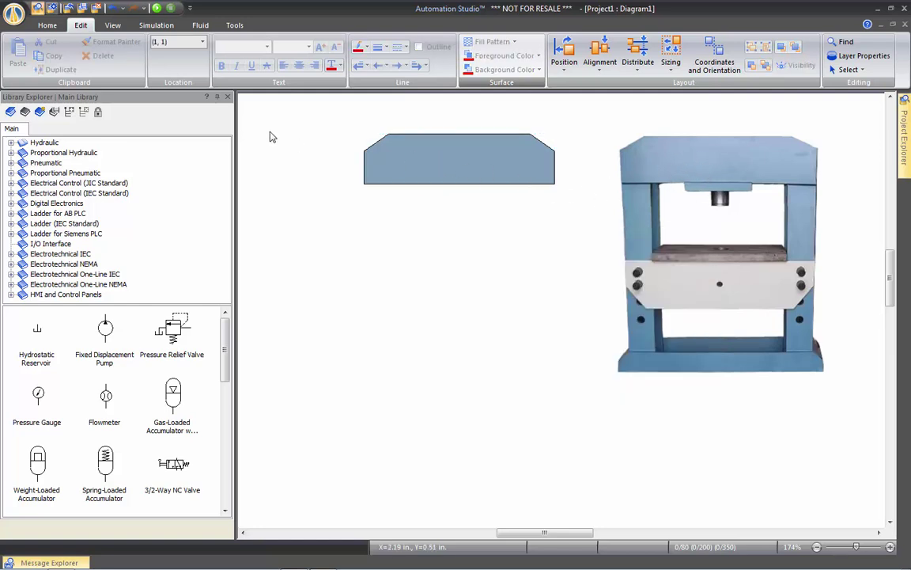
{"action": "left_click", "coordinate": [47, 24]}
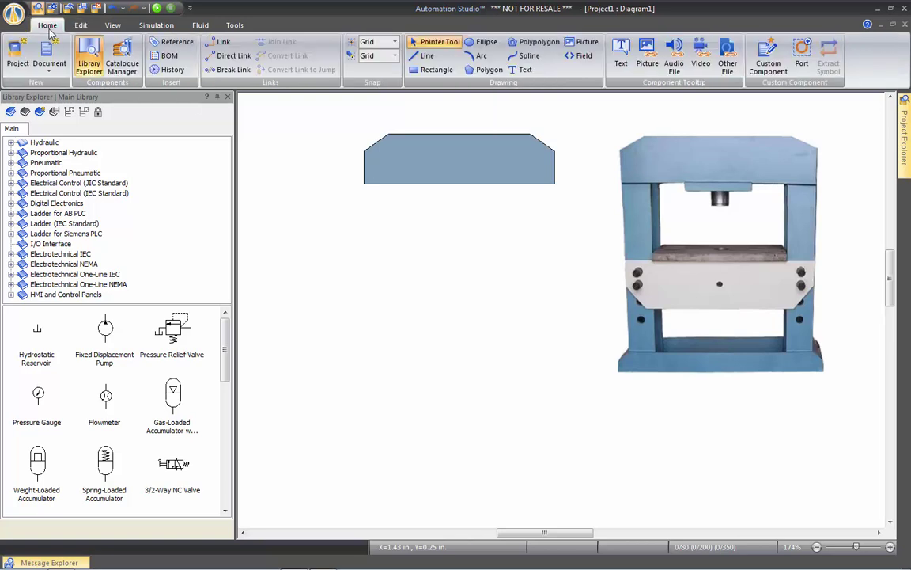
- Draw a thin rectangle just below the beam and narrow it from the right
{"action": "left_click", "coordinate": [437, 69]}
{"action": "left_click_drag", "start_coordinate": [438, 175], "coordinate": [497, 191]}
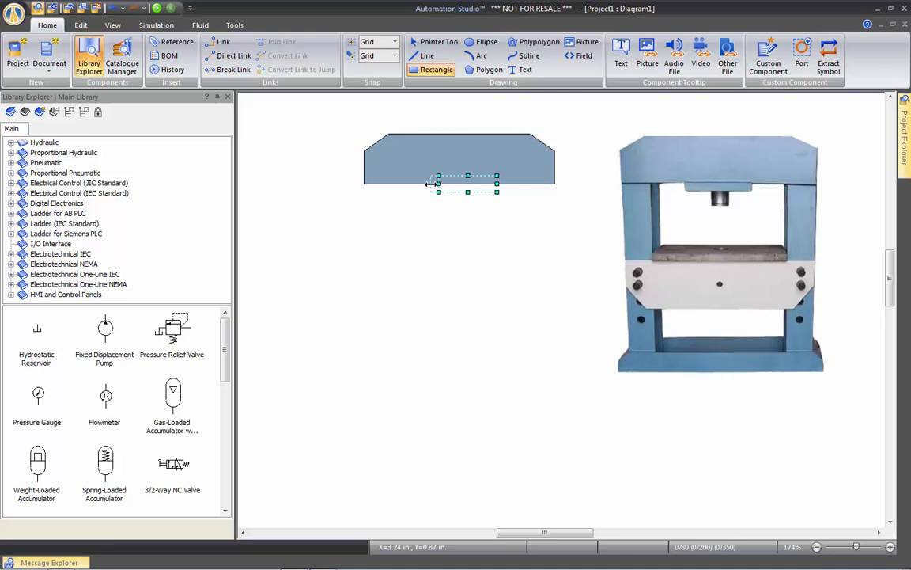
{"action": "key", "text": "Escape"}
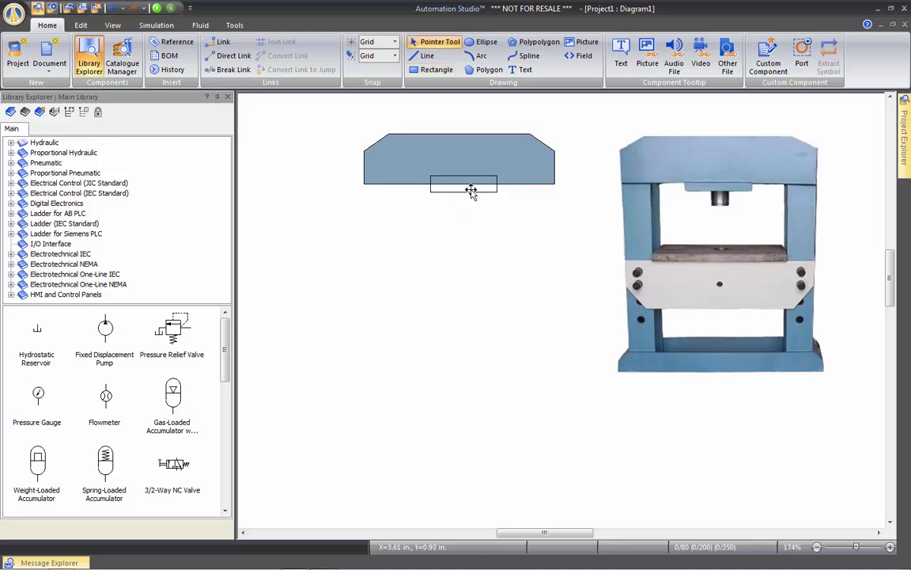
{"action": "left_click", "coordinate": [496, 189]}
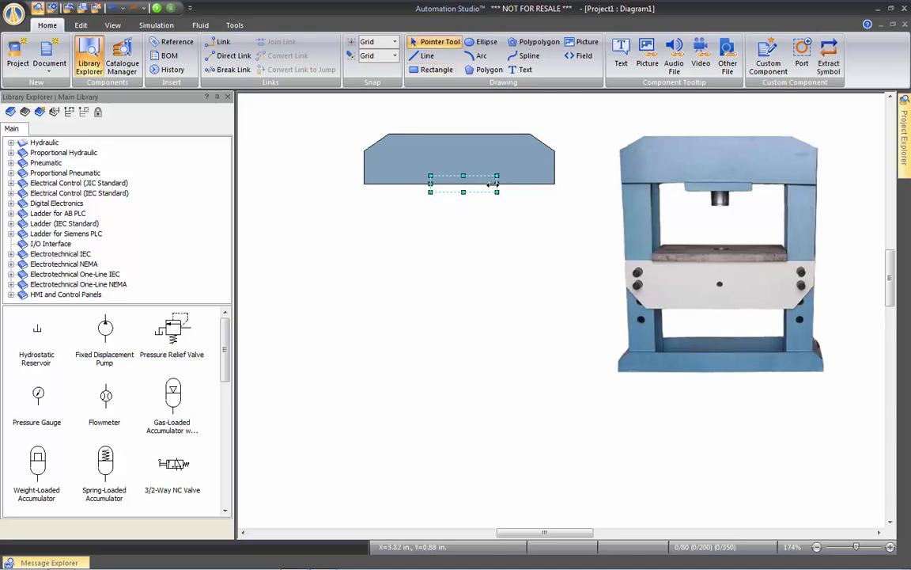
{"action": "left_click_drag", "start_coordinate": [492, 183], "coordinate": [480, 193]}
{"action": "left_click", "coordinate": [457, 195]}
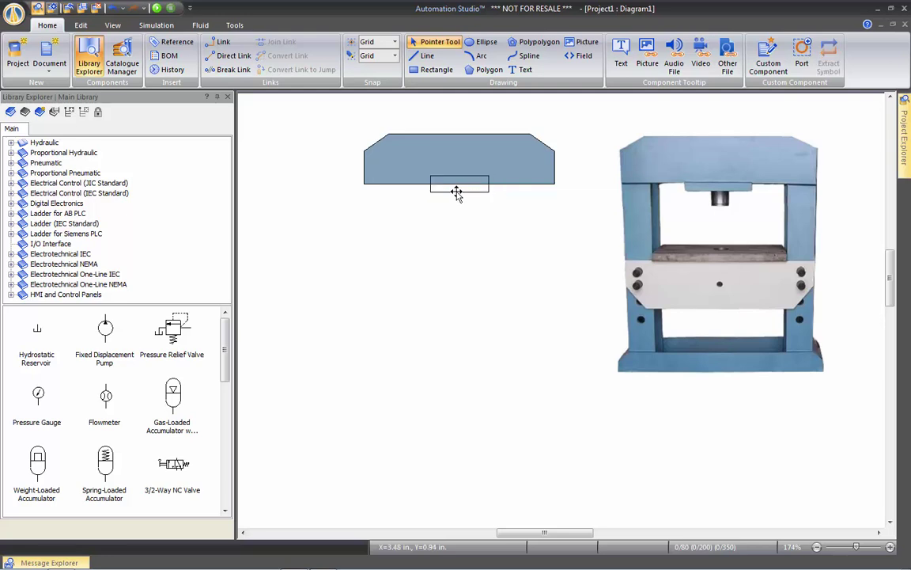
- Send the small rectangle to the back, behind the blue beam
{"action": "right_click", "coordinate": [457, 194]}
{"action": "mouse_move", "coordinate": [493, 350]}
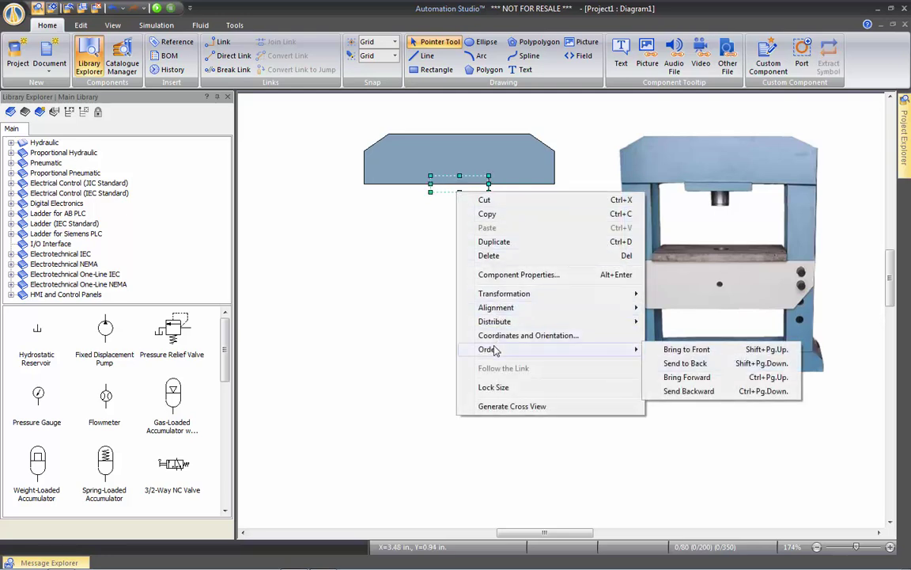
{"action": "left_click", "coordinate": [685, 363]}
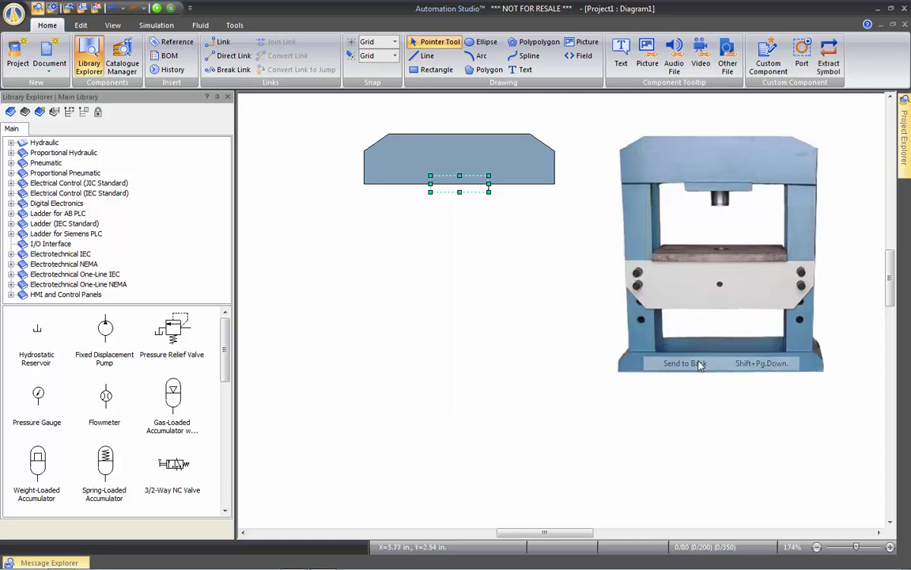
{"action": "left_click", "coordinate": [529, 250]}
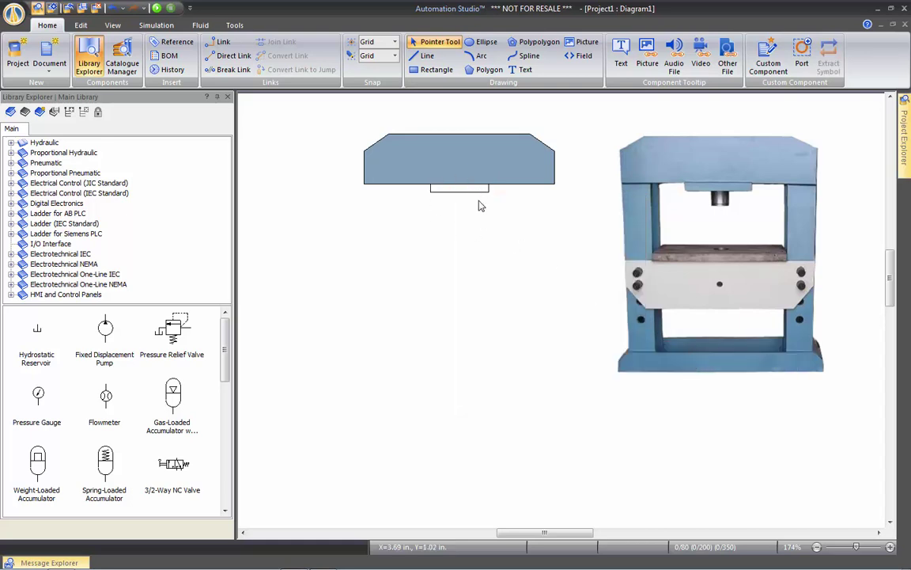
{"action": "scroll", "coordinate": [479, 206], "scroll_direction": "up", "scroll_amount": 2}
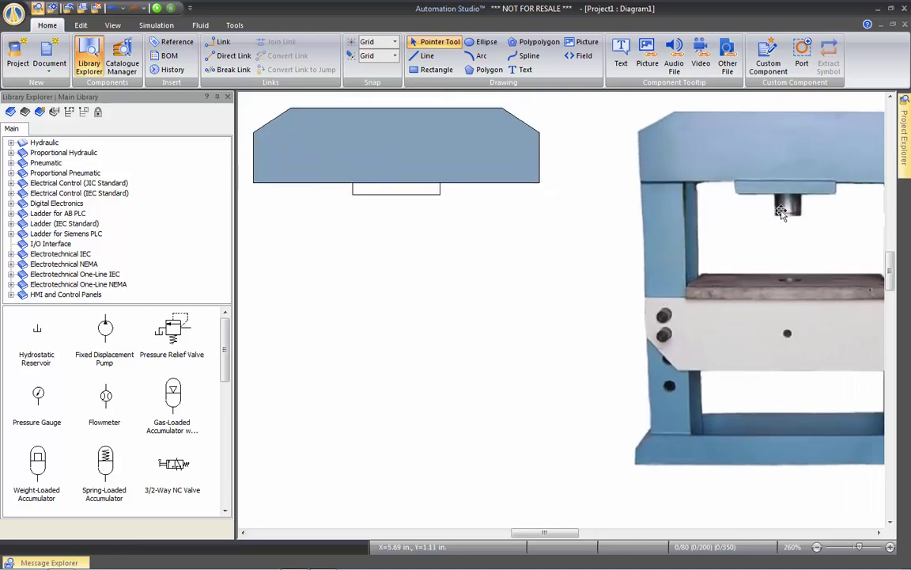
- Draw the rod rectangle below the ram plate
{"action": "left_click", "coordinate": [431, 70]}
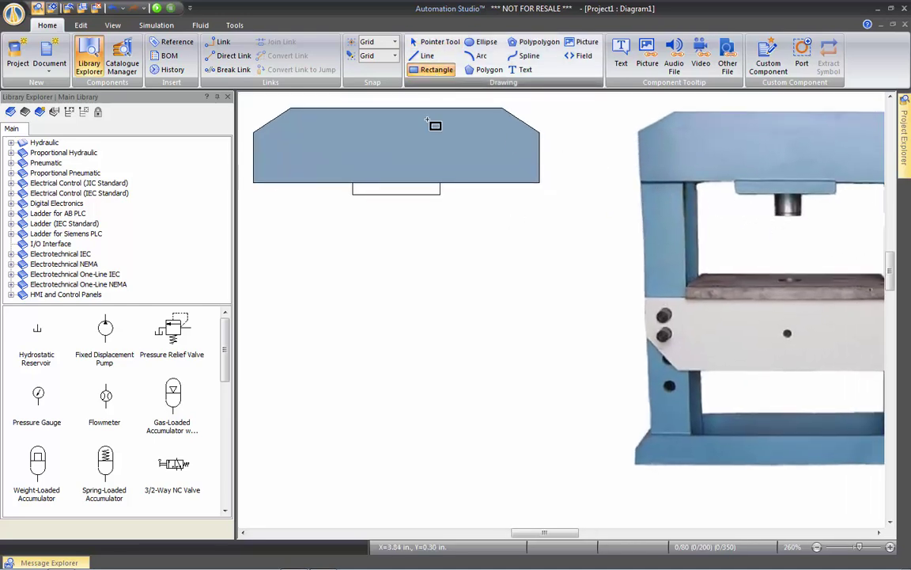
{"action": "left_click_drag", "start_coordinate": [377, 194], "coordinate": [414, 232]}
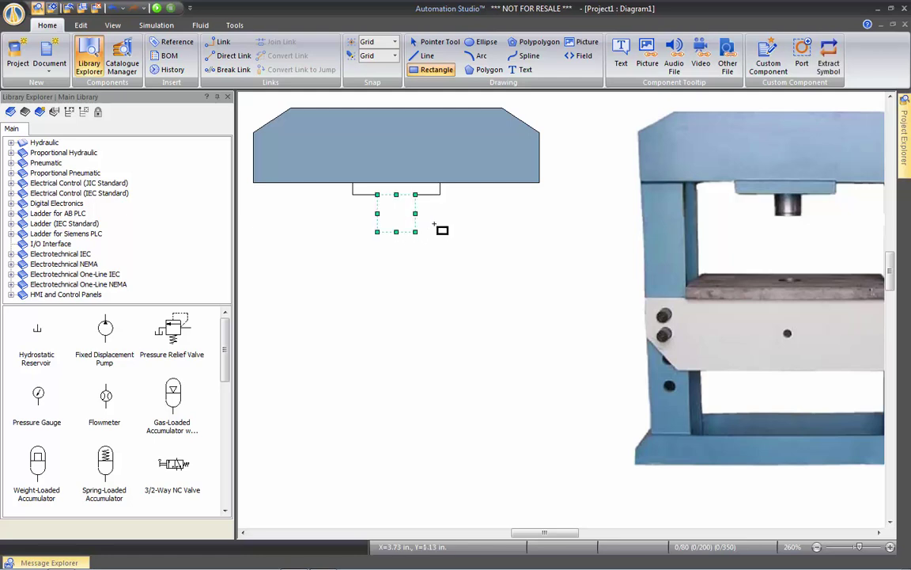
{"action": "key", "text": "Escape"}
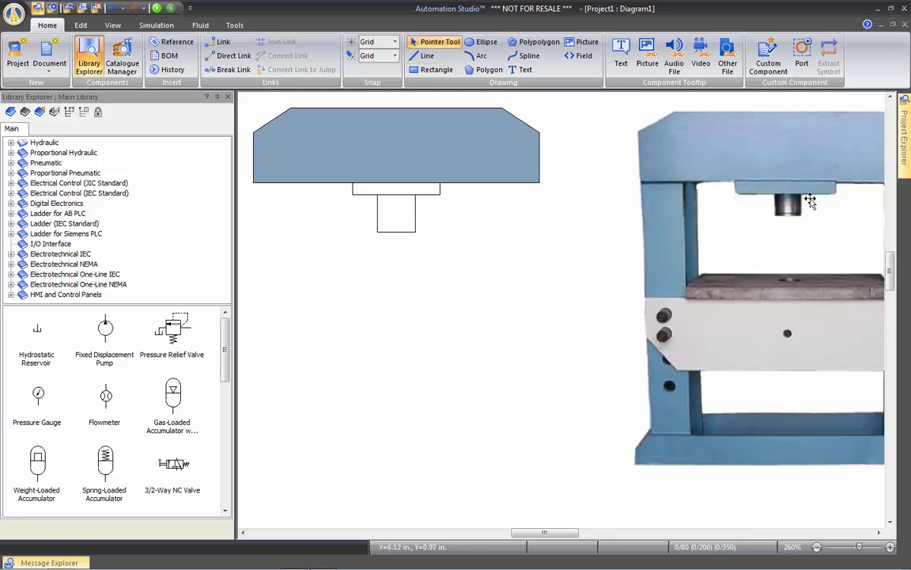
{"action": "left_click", "coordinate": [411, 230]}
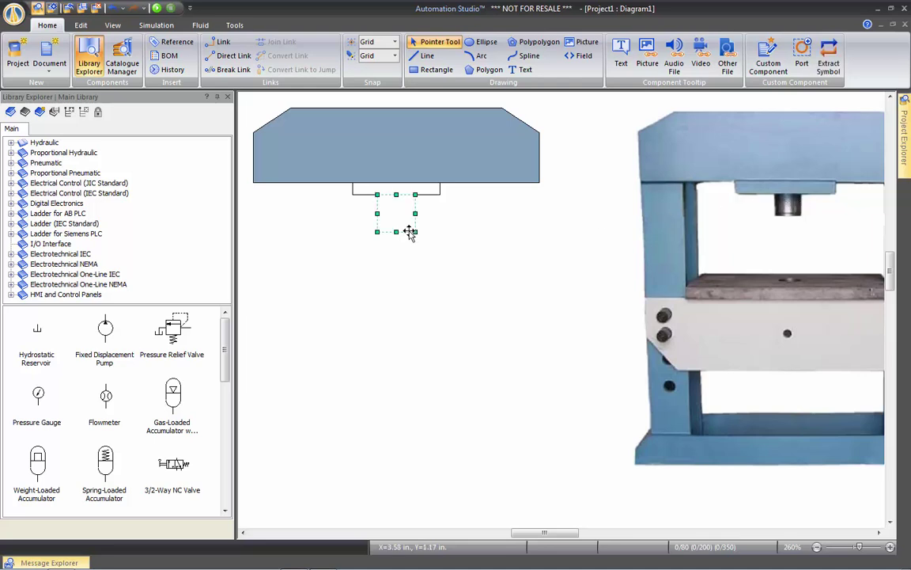
- Give the rod the cylinder-like gradient fill pattern 47 in light grey
{"action": "left_click", "coordinate": [81, 25]}
{"action": "left_click", "coordinate": [492, 41]}
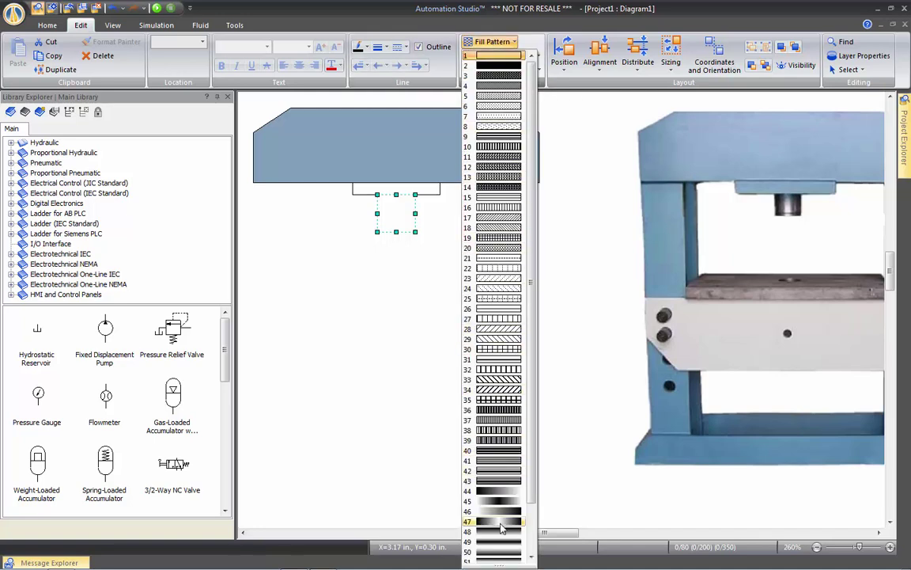
{"action": "left_click", "coordinate": [500, 522]}
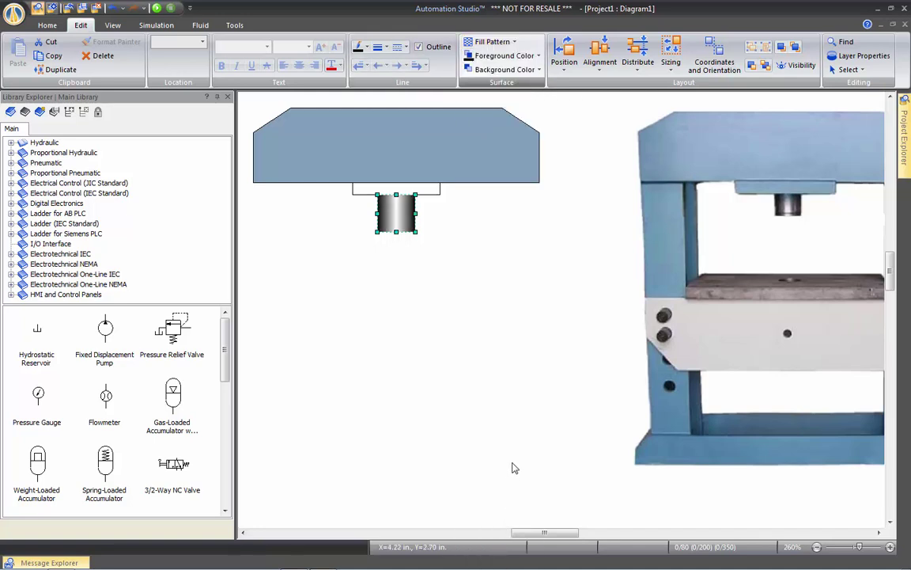
{"action": "left_click", "coordinate": [502, 56]}
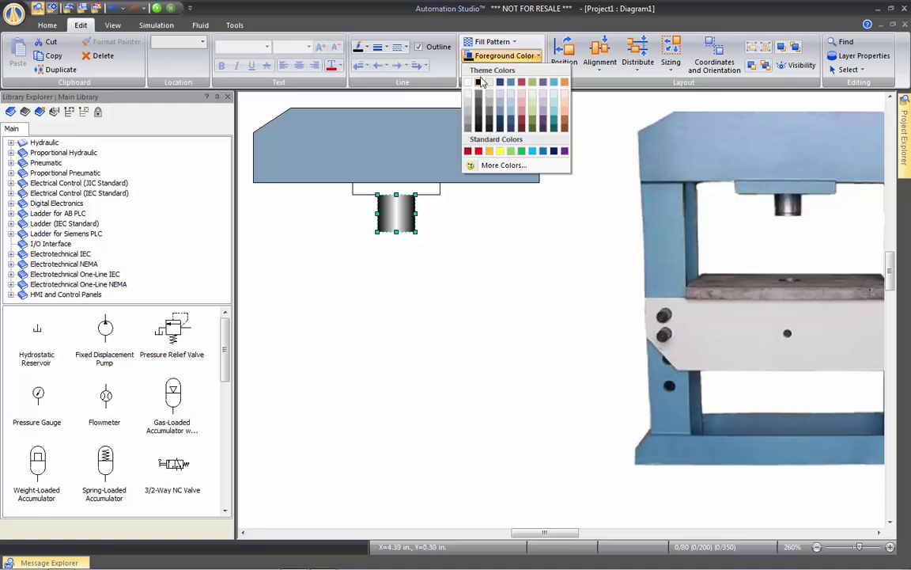
{"action": "left_click", "coordinate": [469, 129]}
{"action": "left_click", "coordinate": [454, 247]}
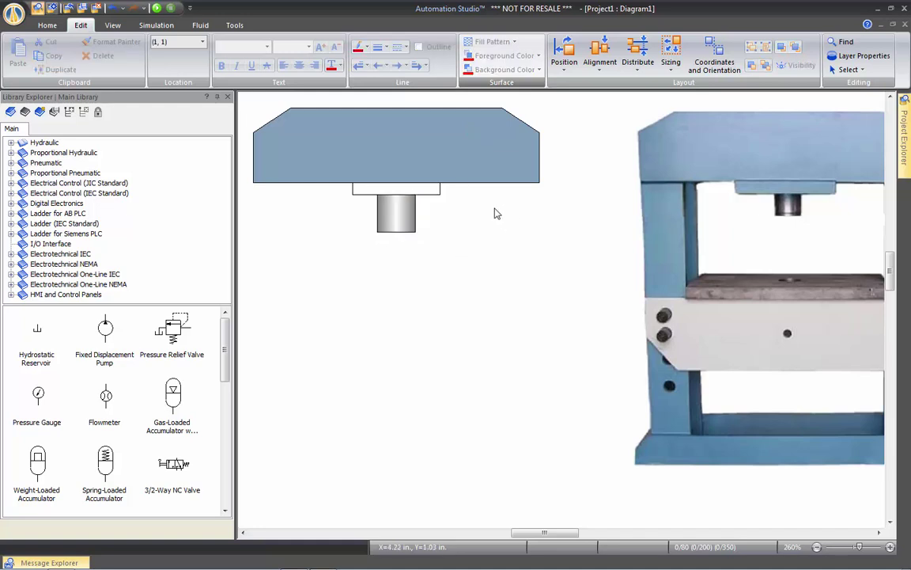
{"action": "left_click", "coordinate": [427, 197]}
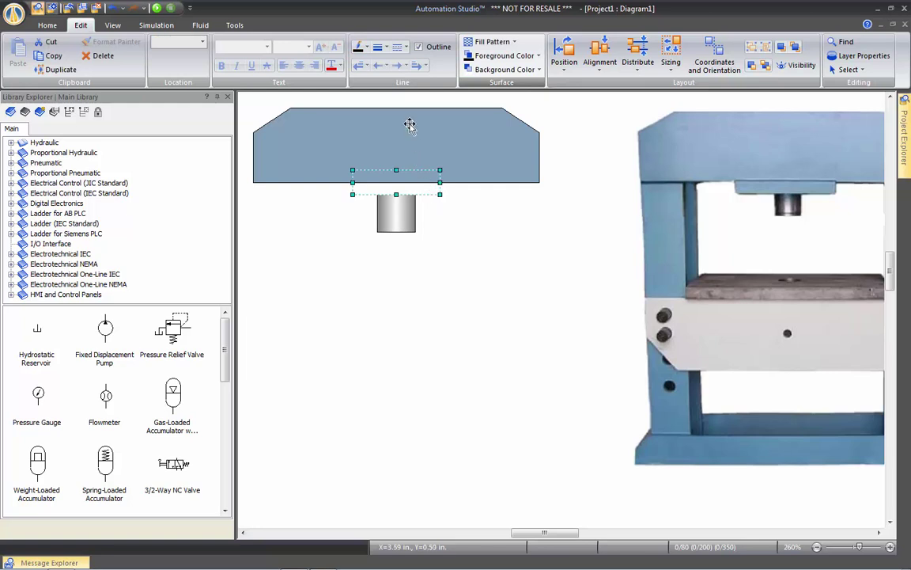
- Give the ram plate solid fill pattern 2 in blue sampled from the press frame, then zoom out
{"action": "left_click", "coordinate": [488, 41]}
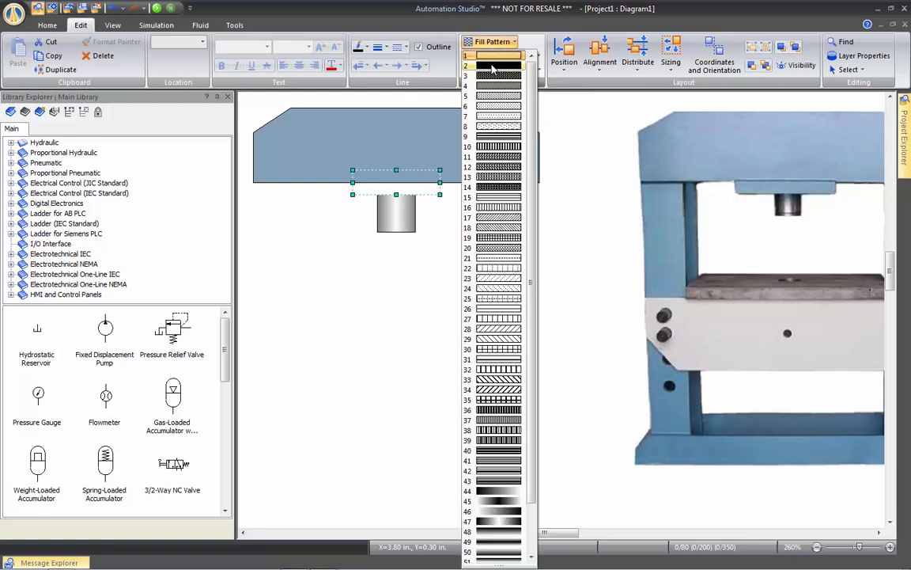
{"action": "left_click", "coordinate": [492, 66]}
{"action": "left_click", "coordinate": [480, 60]}
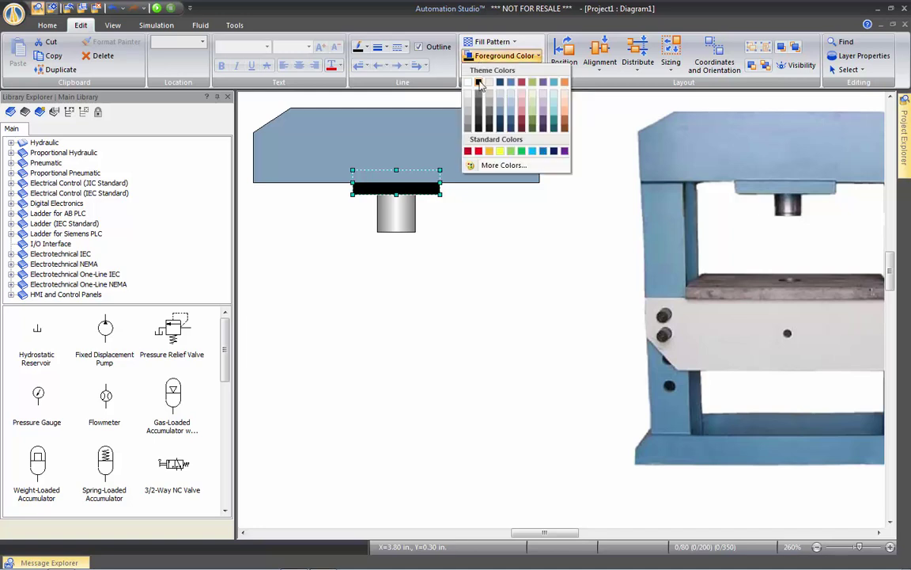
{"action": "left_click", "coordinate": [479, 164]}
{"action": "left_click", "coordinate": [544, 273]}
{"action": "left_click", "coordinate": [784, 190]}
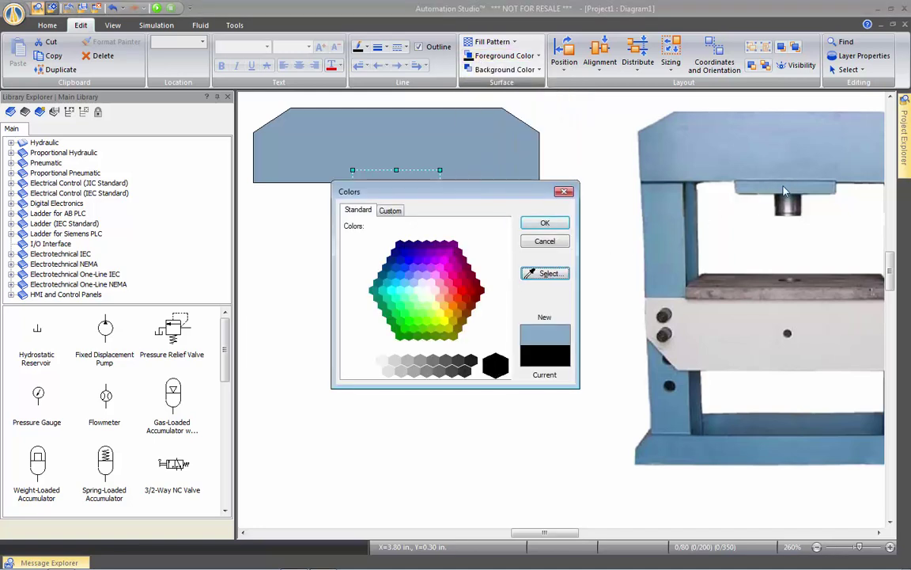
{"action": "left_click", "coordinate": [545, 223]}
{"action": "right_click", "coordinate": [550, 230]}
{"action": "left_click", "coordinate": [508, 231]}
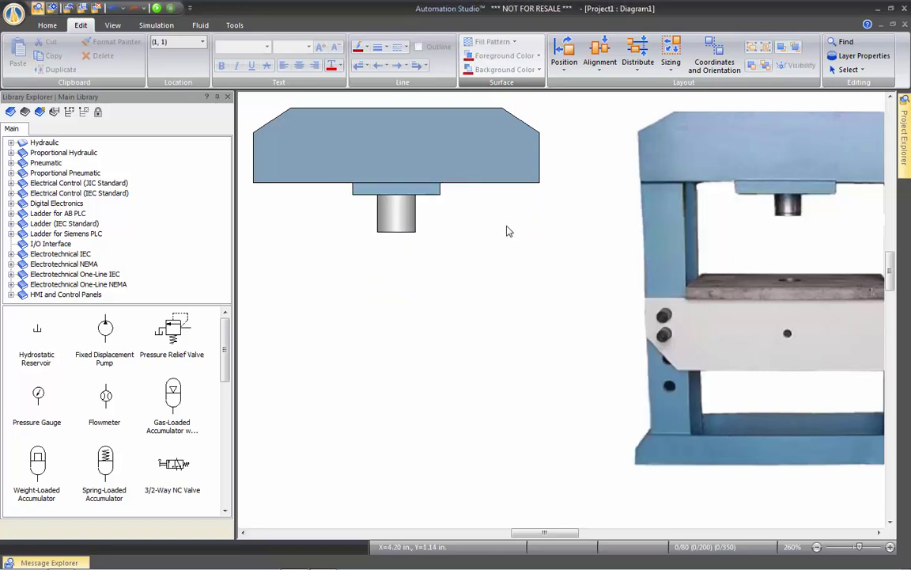
{"action": "scroll", "coordinate": [508, 231], "scroll_direction": "down", "scroll_amount": 2}
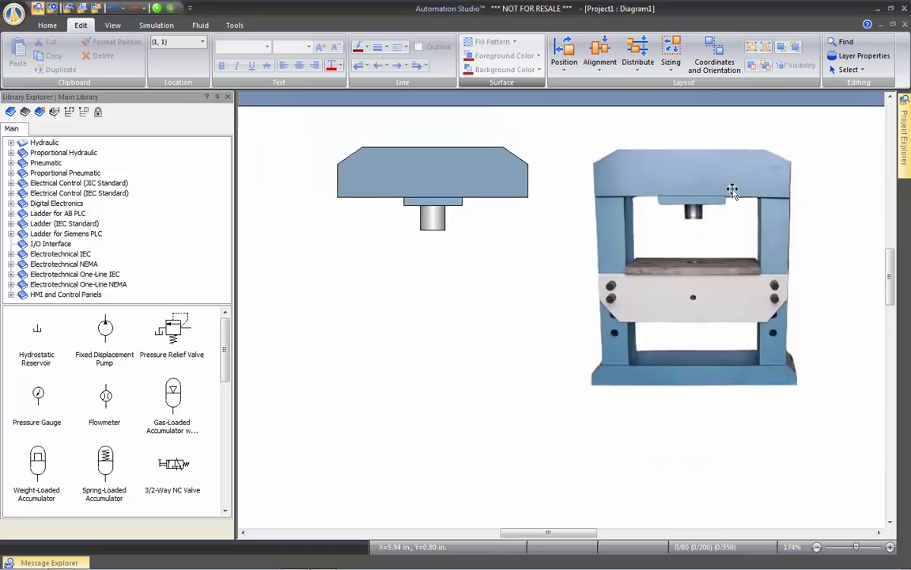